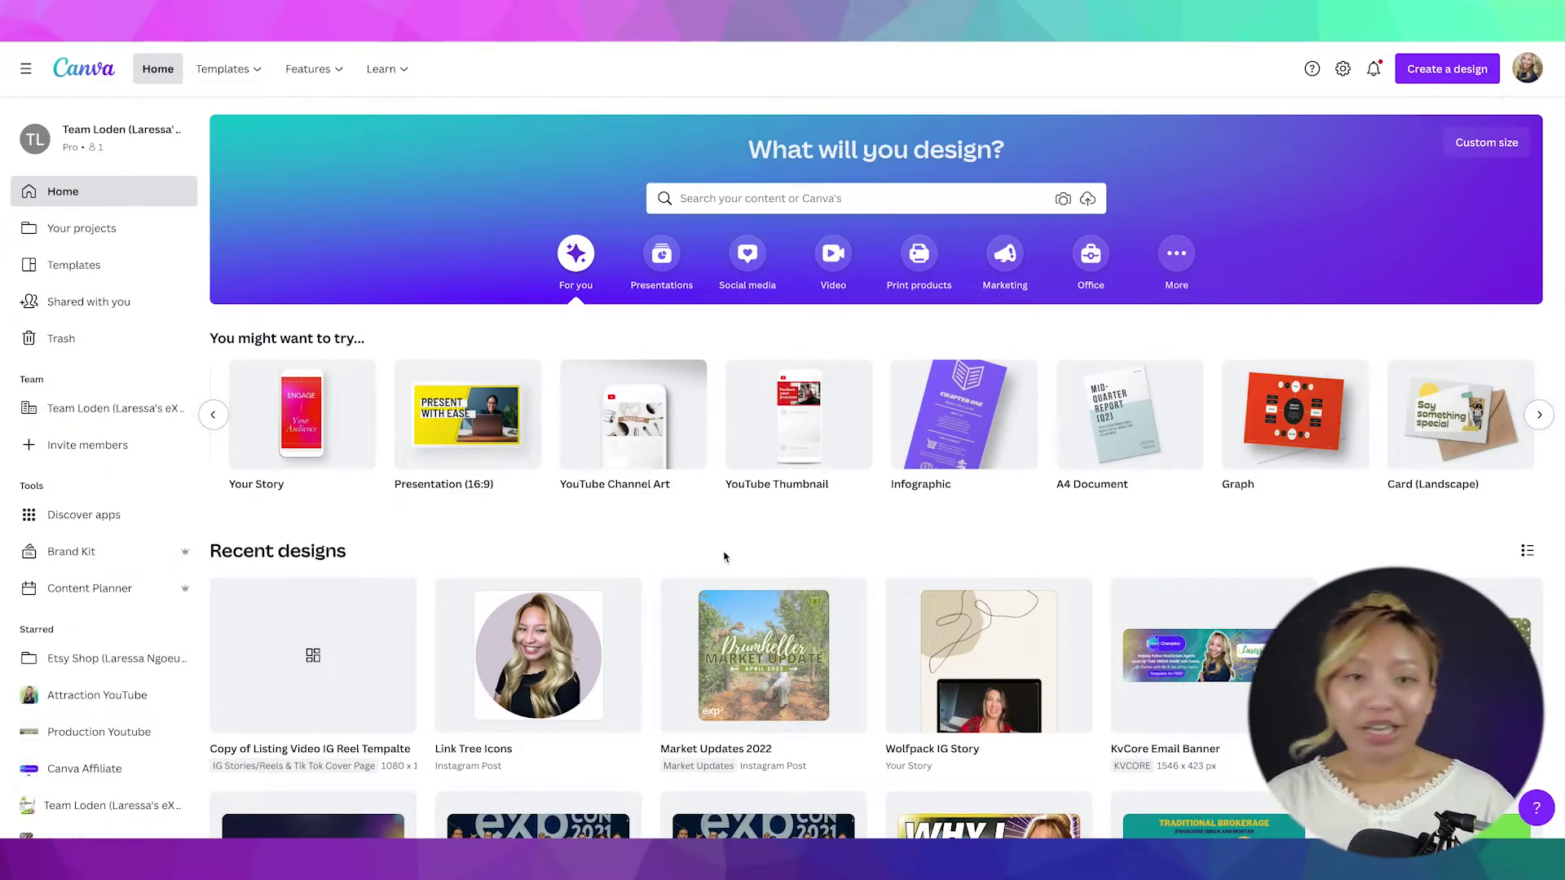
# Step: From the All Brand Kits overview, start adding a new brand kit
pyautogui.scroll(-1, 724, 558)
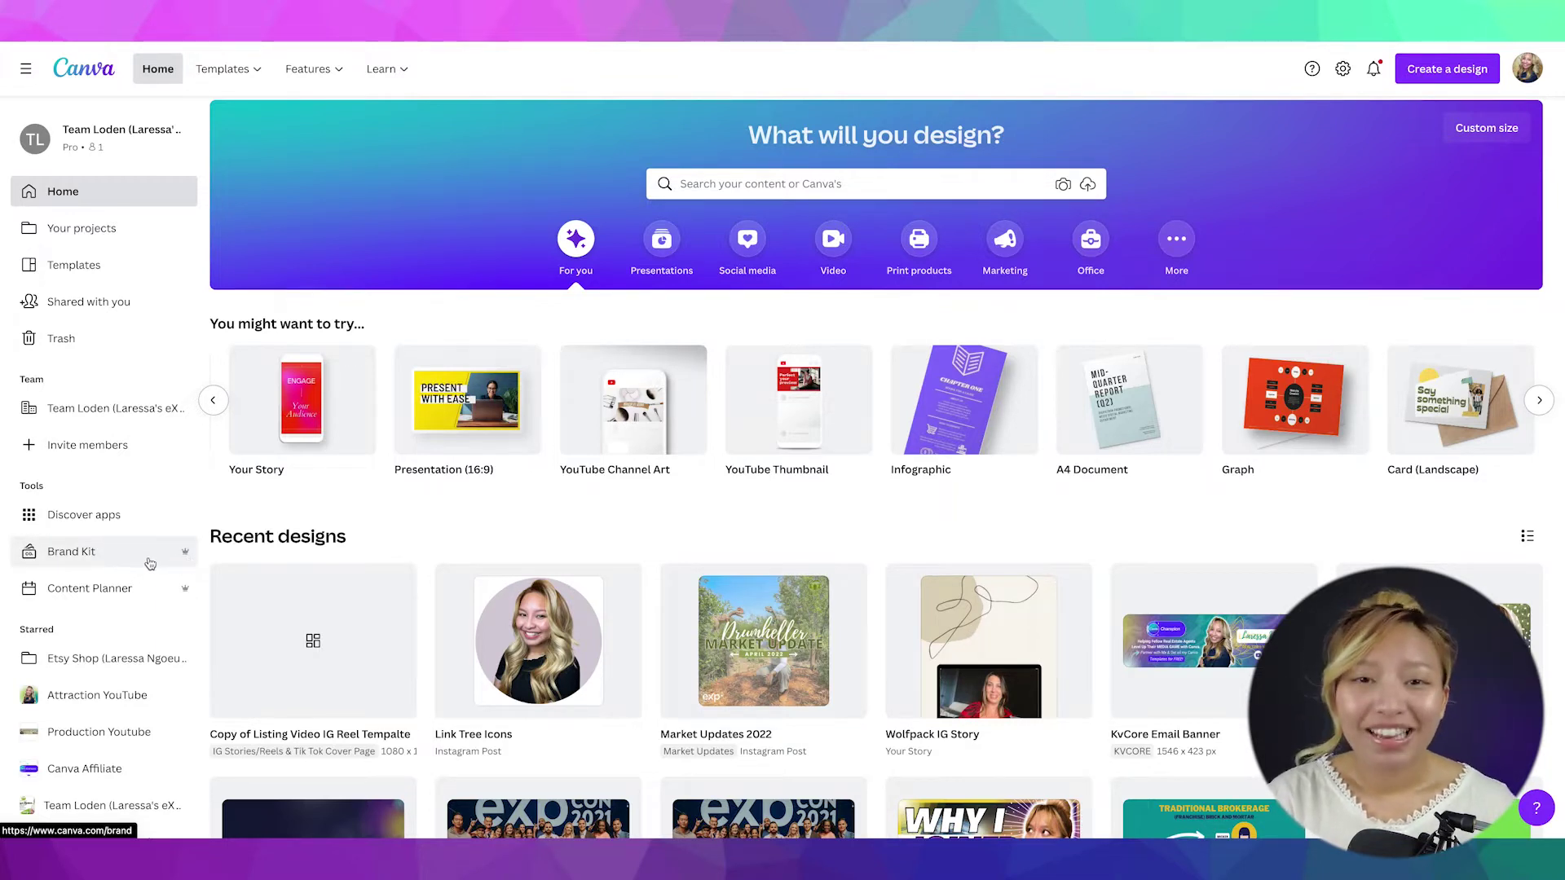
pyautogui.click(150, 564)
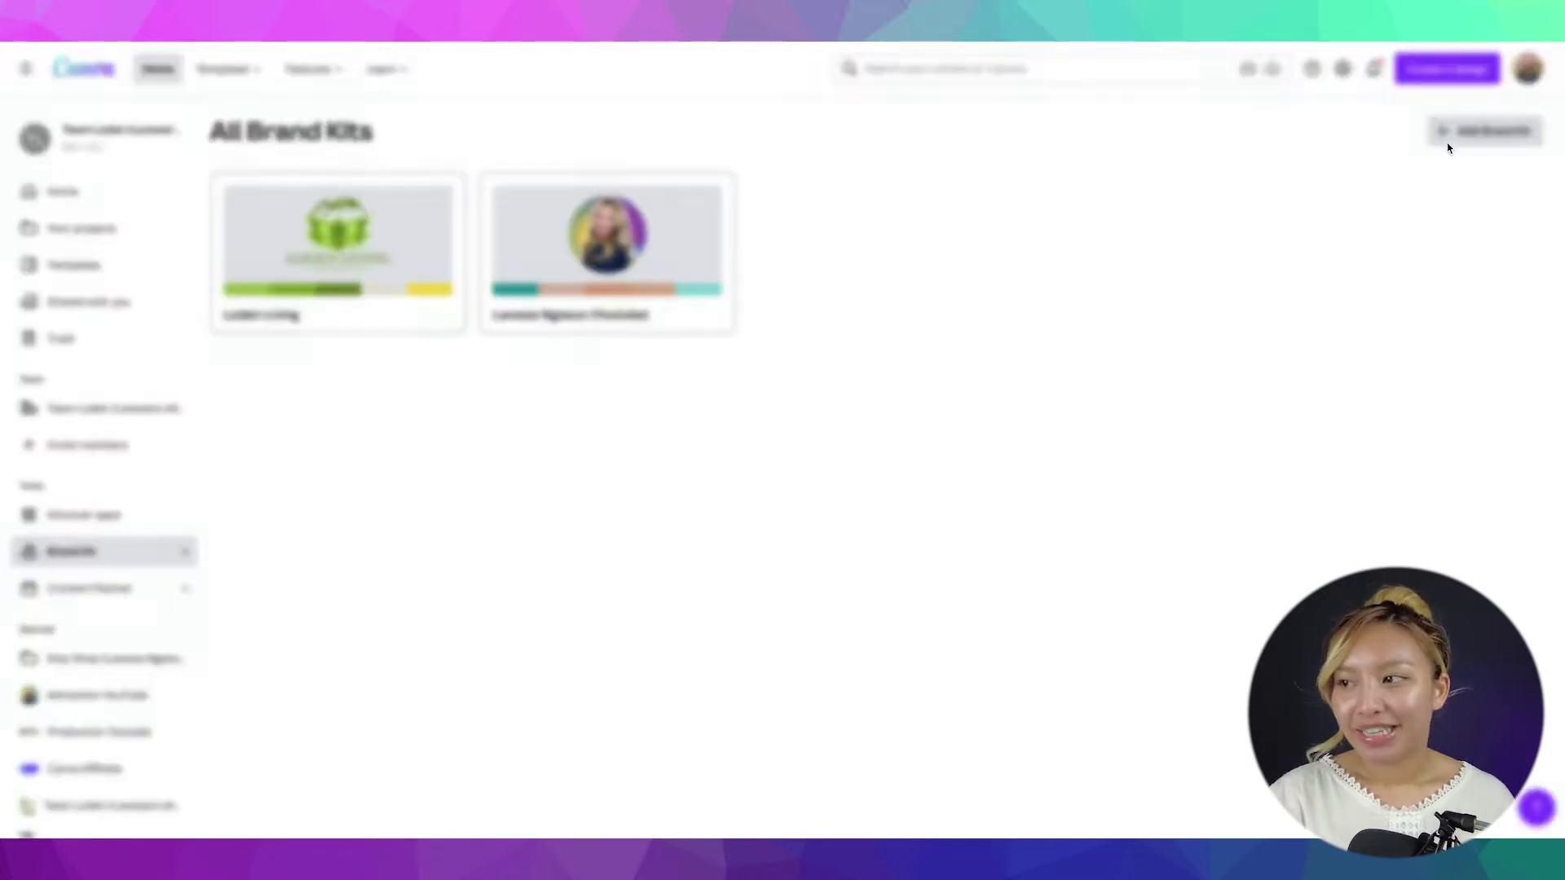
pyautogui.click(1449, 146)
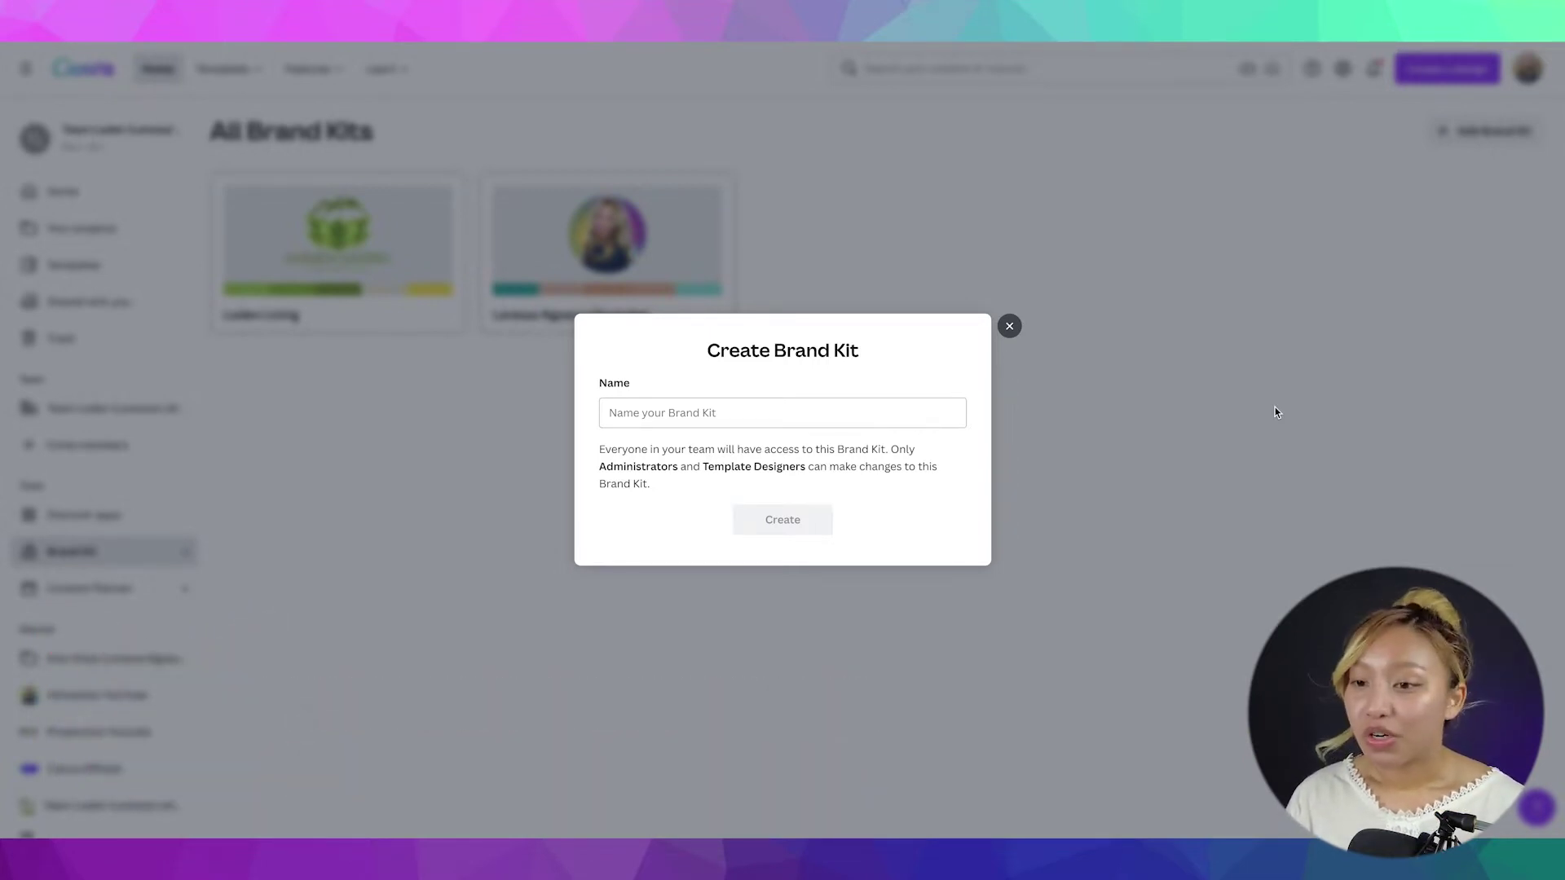
# Step: Enter 'Real Estate' as the kit name and create the brand kit
pyautogui.click(888, 413)
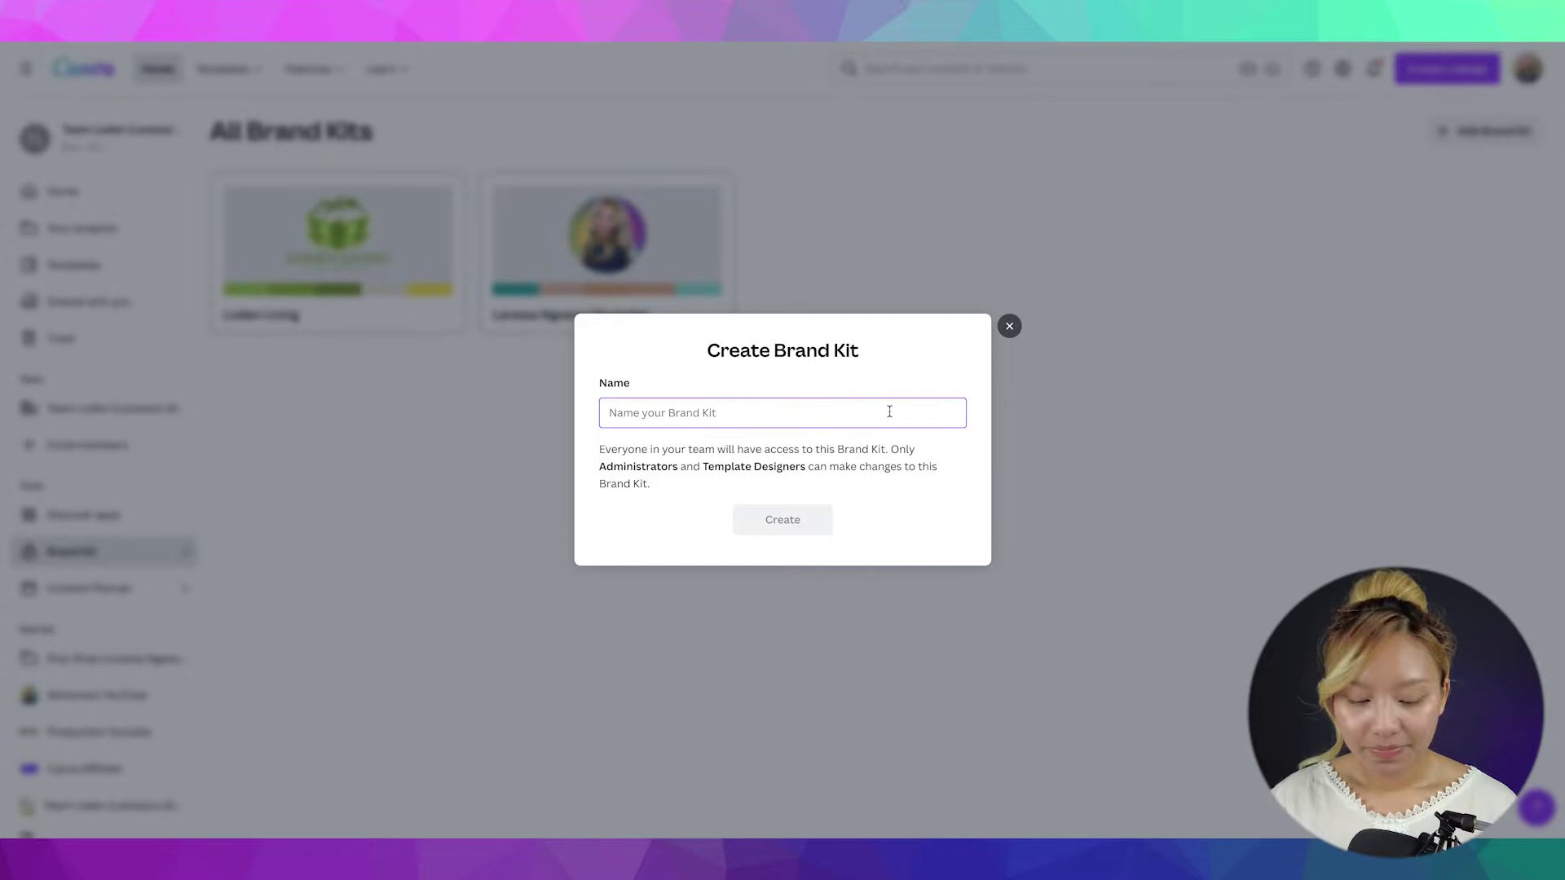
pyautogui.write('Real Este')
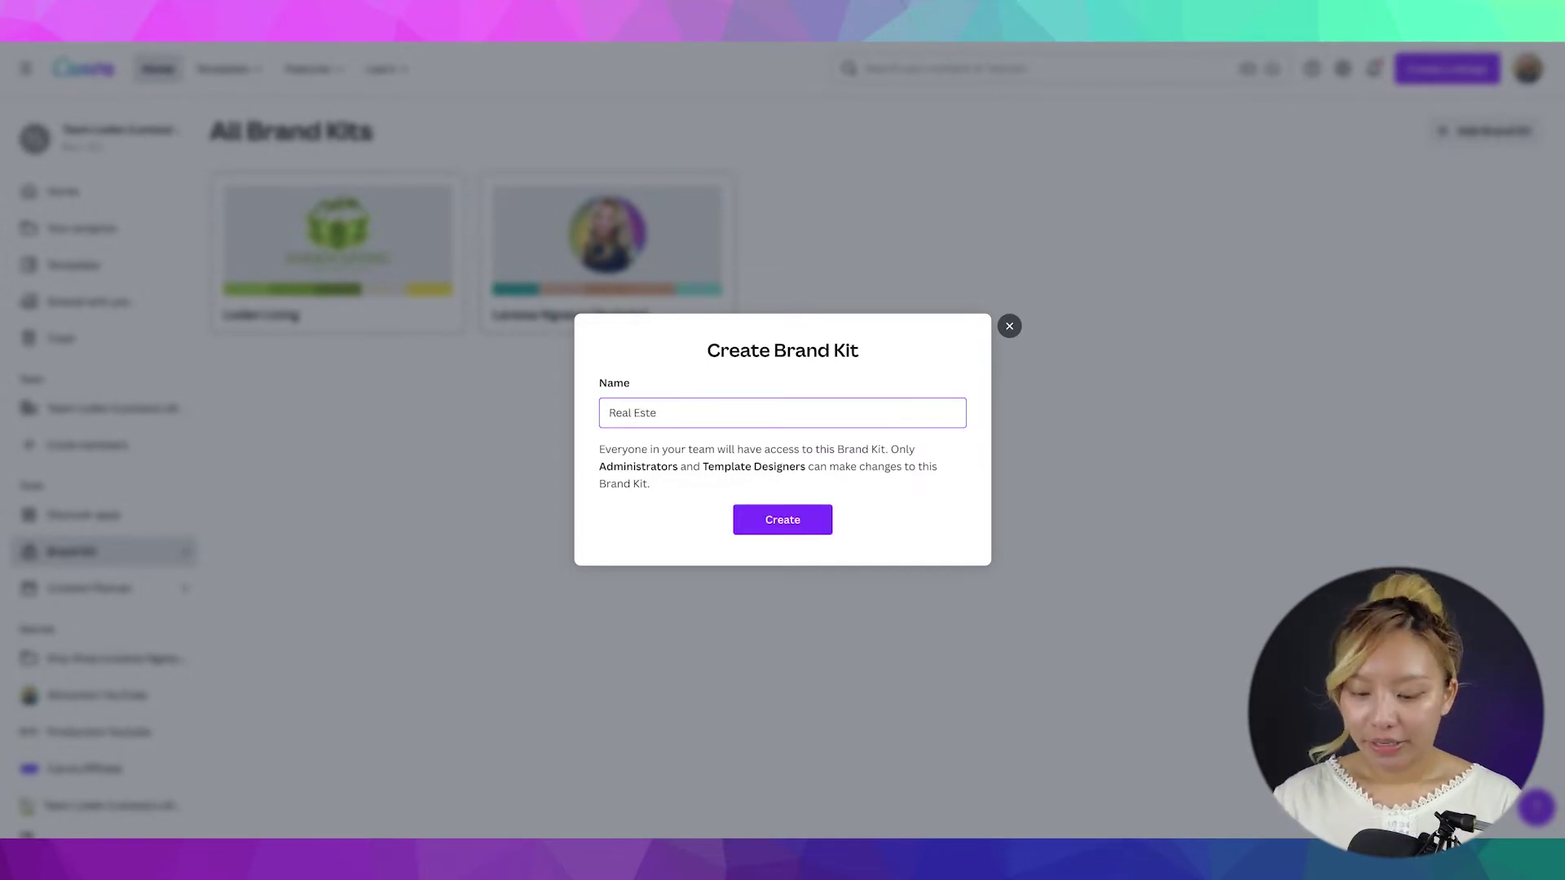
pyautogui.press('BackSpace')
pyautogui.write('ate')
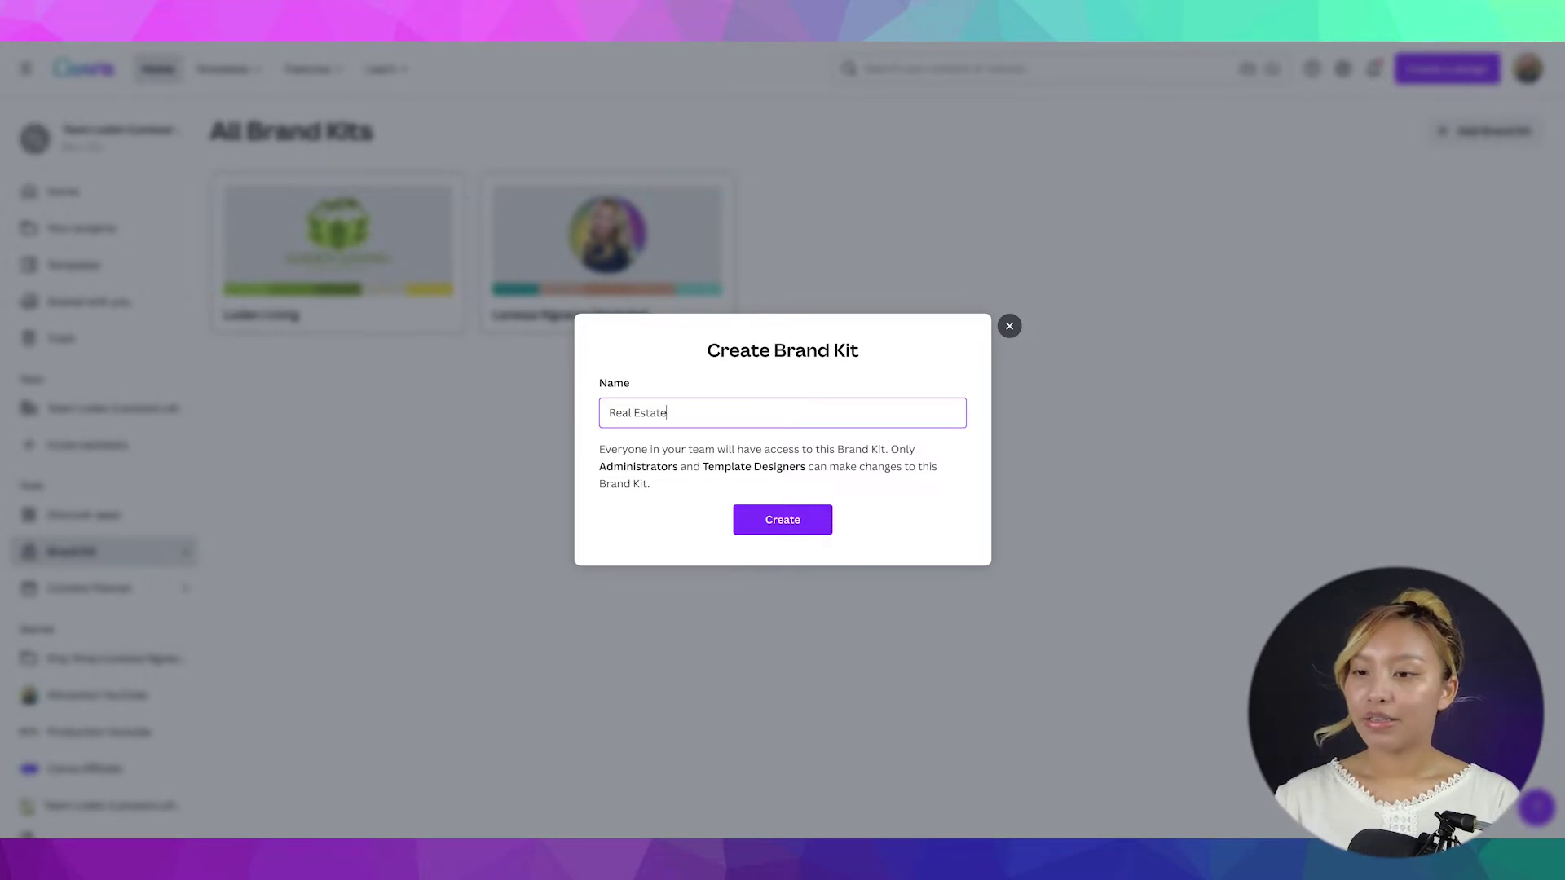
pyautogui.click(813, 524)
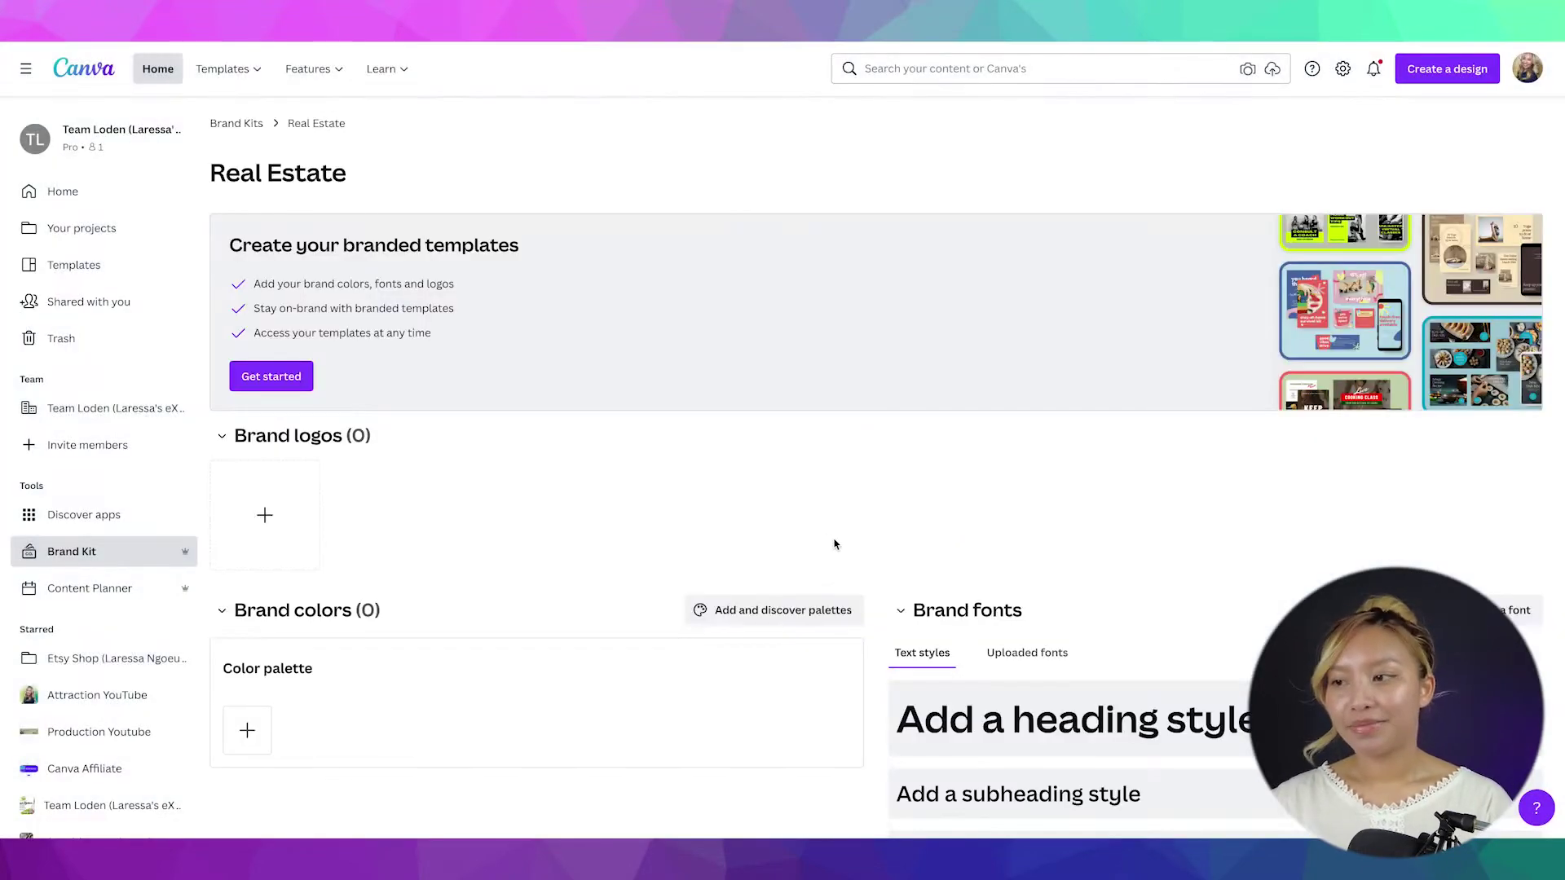
# Step: Browse to Desktop > Canva Tutorial > Brand Kit to upload a brand logo
pyautogui.scroll(-1, 817, 498)
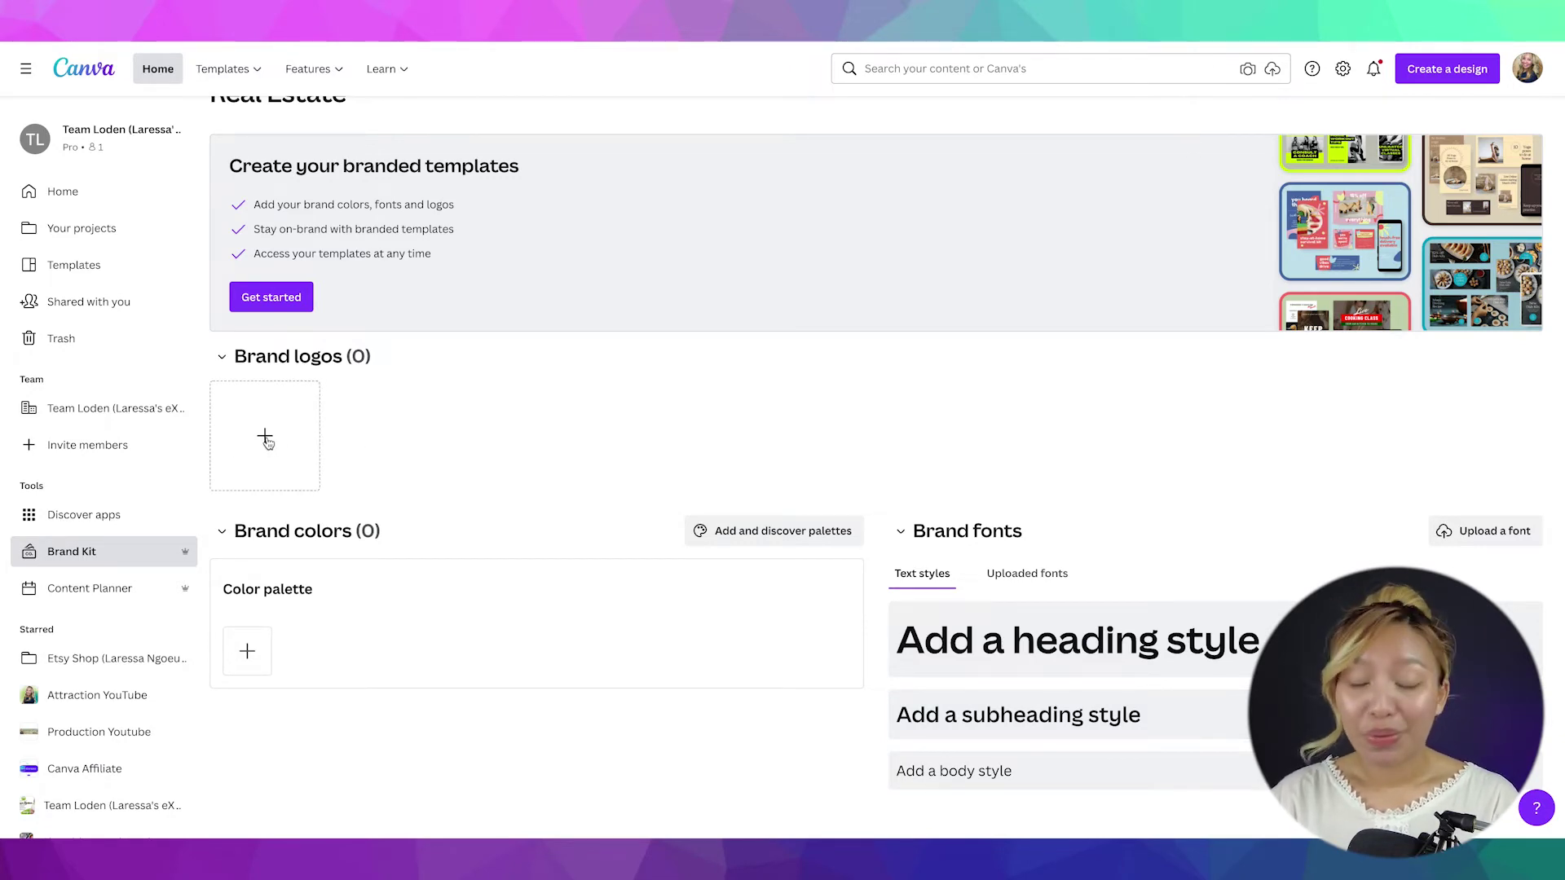
pyautogui.click(267, 442)
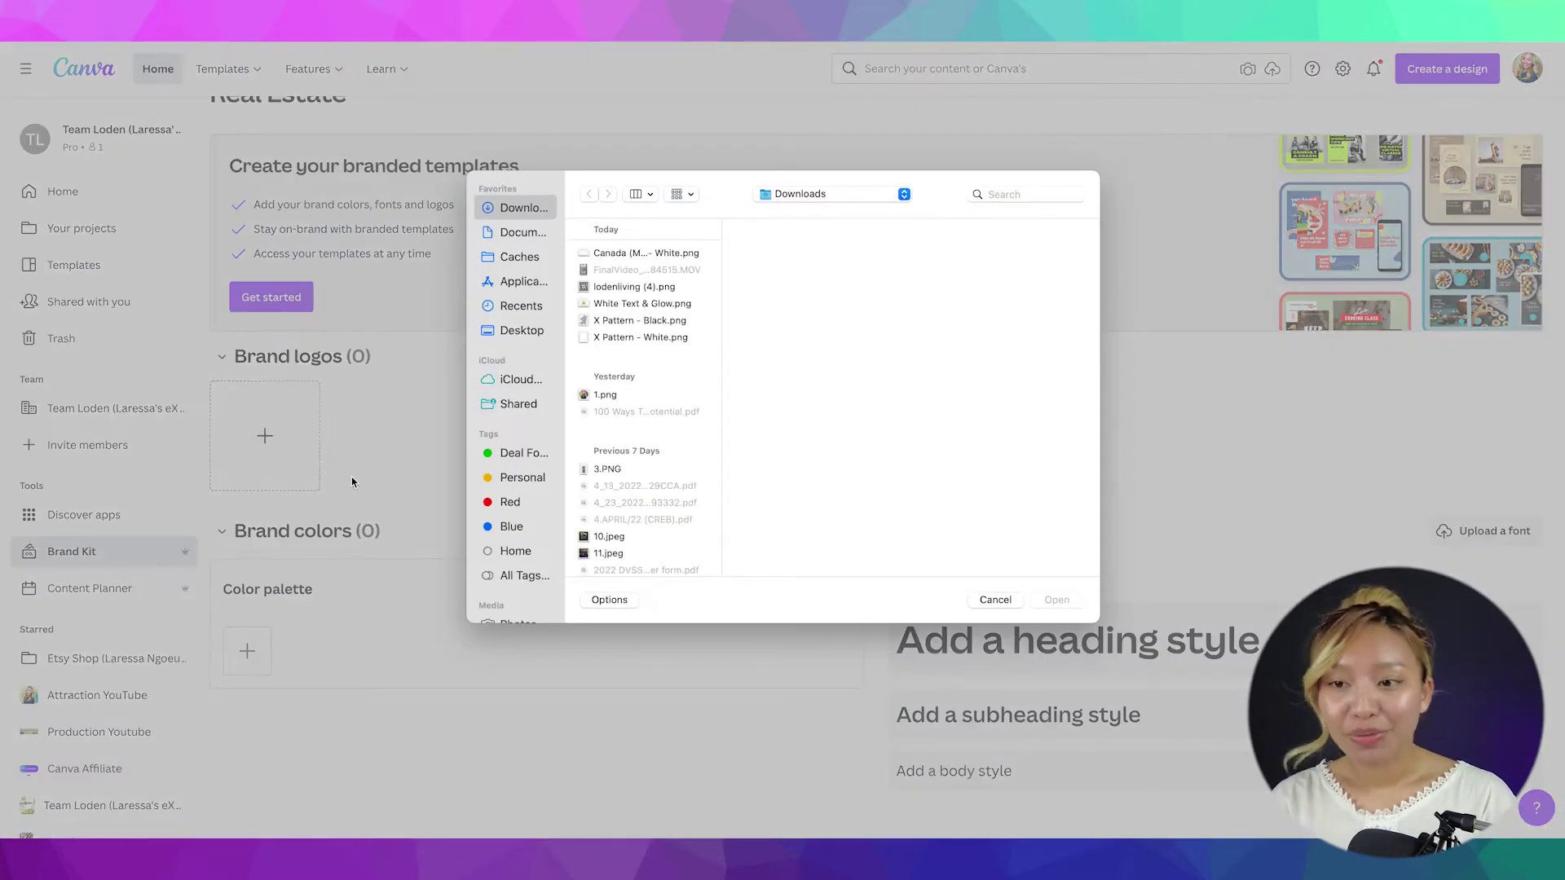
pyautogui.click(517, 236)
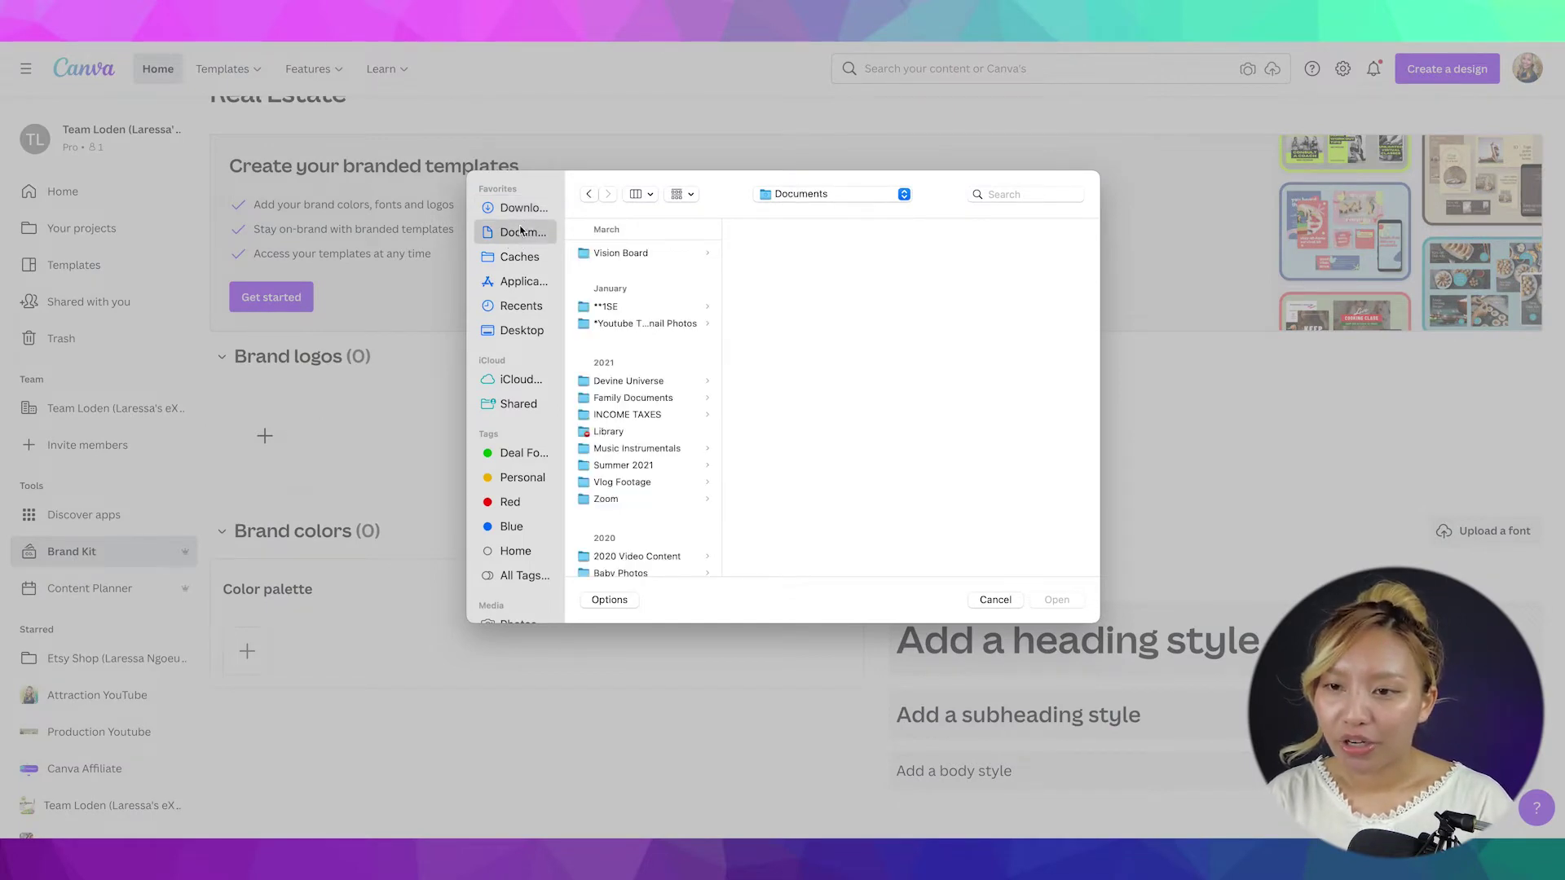
pyautogui.click(536, 331)
pyautogui.click(691, 272)
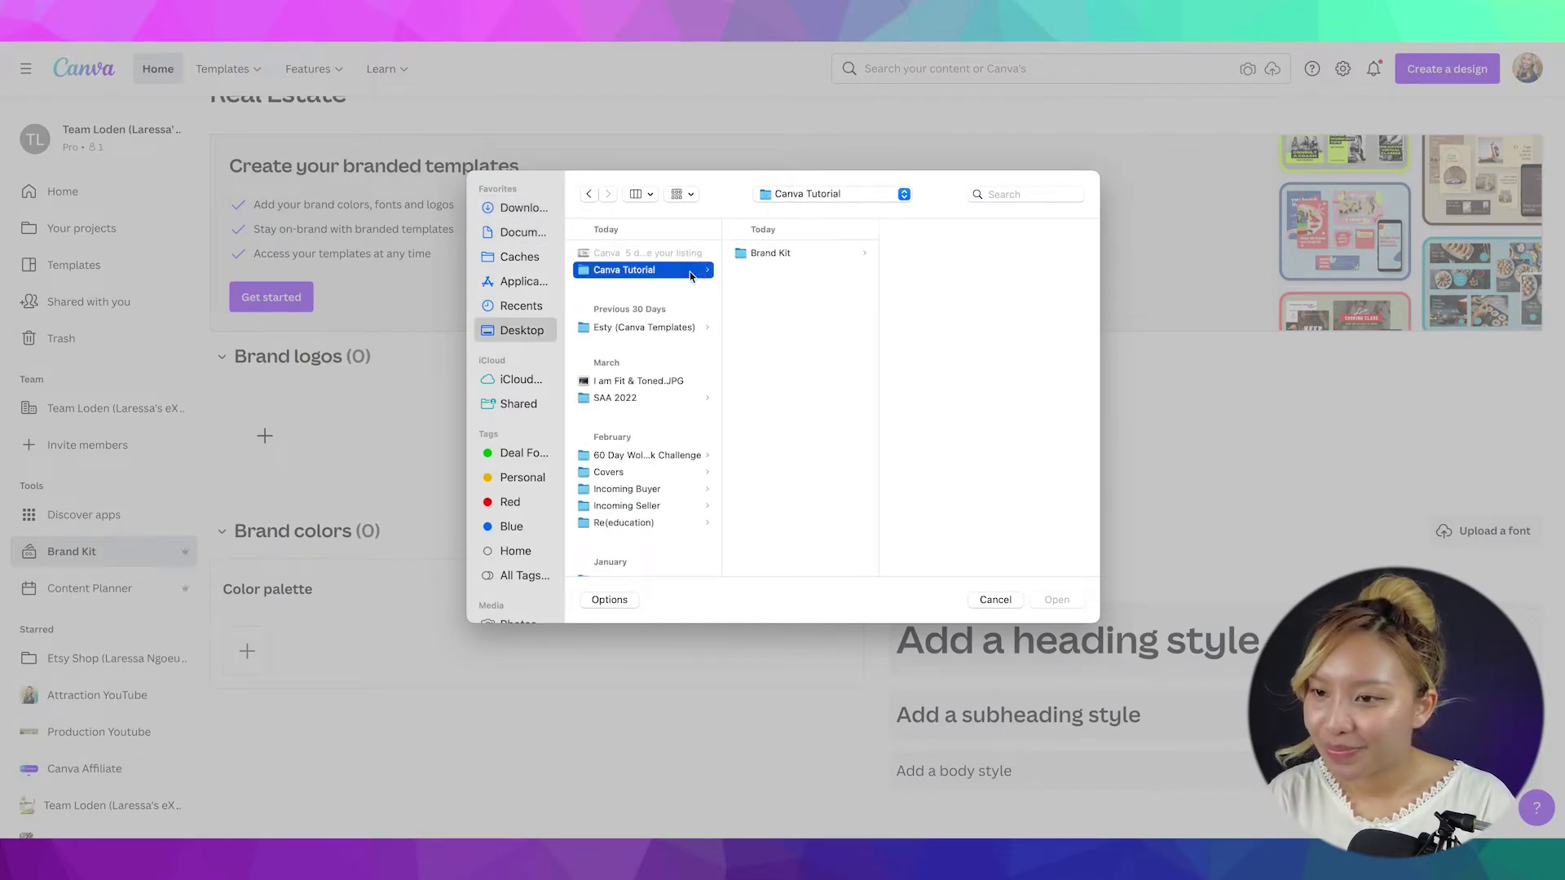
pyautogui.click(807, 254)
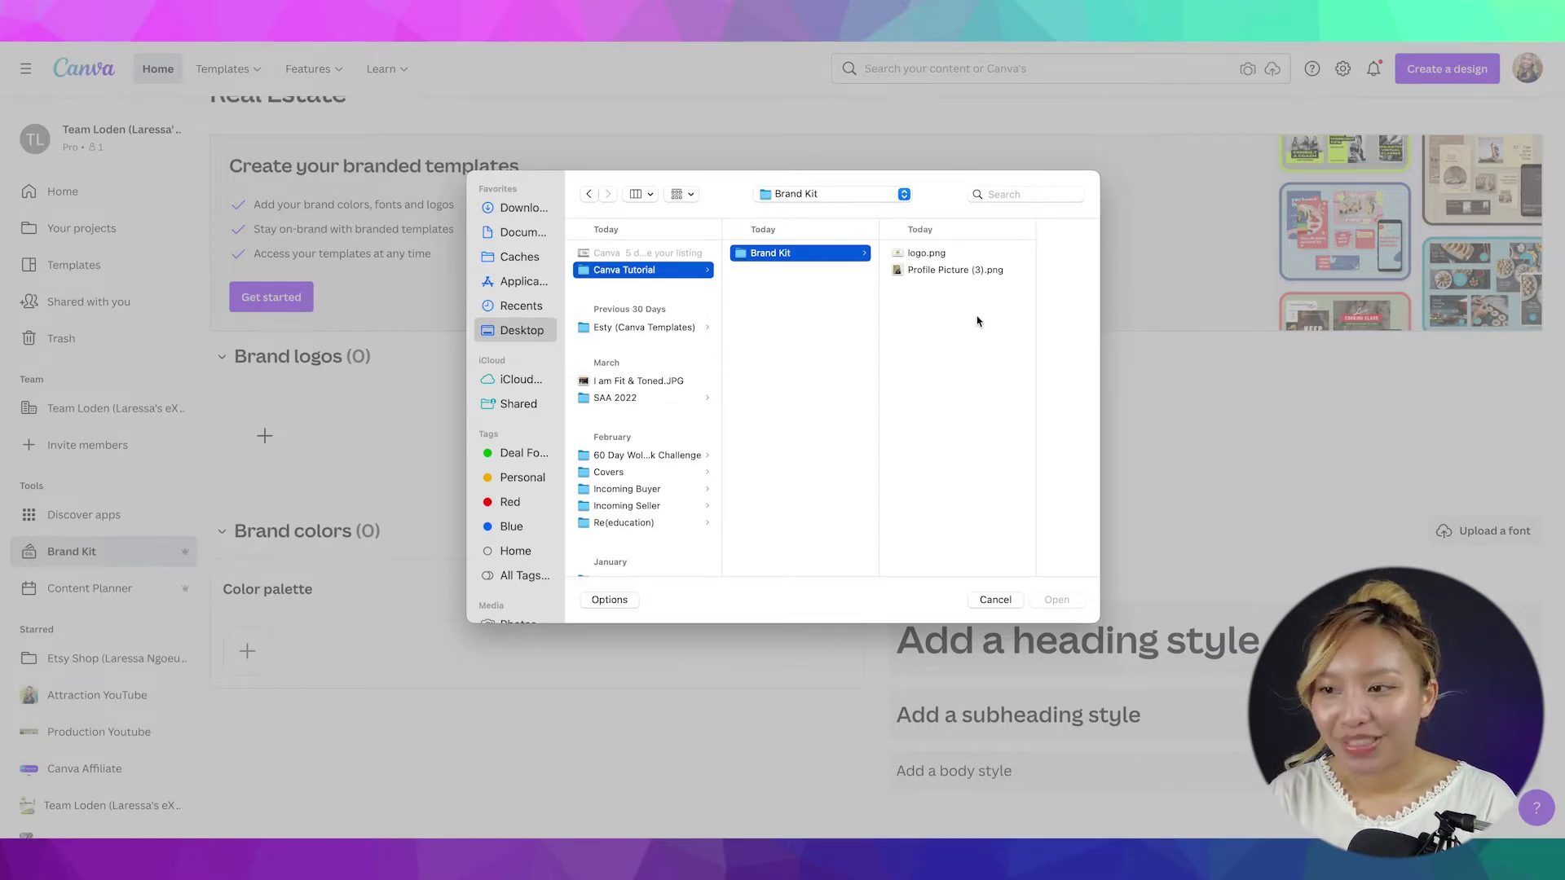
# Step: Preview and upload logo.png and Profile Picture (3).png as brand logos
pyautogui.click(936, 253)
pyautogui.press('space')
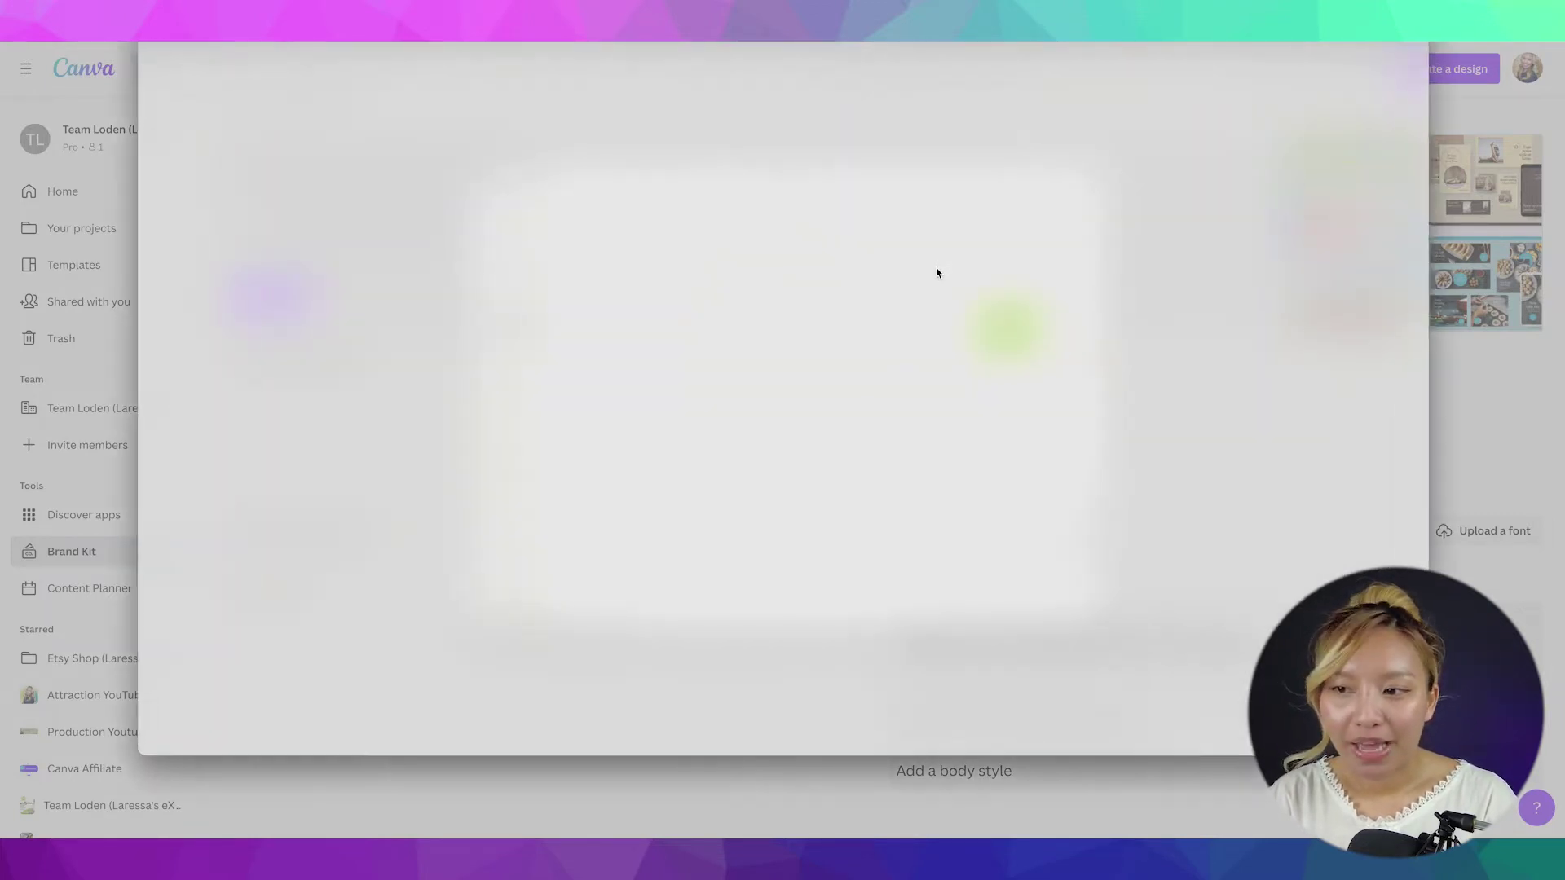
pyautogui.press('Down')
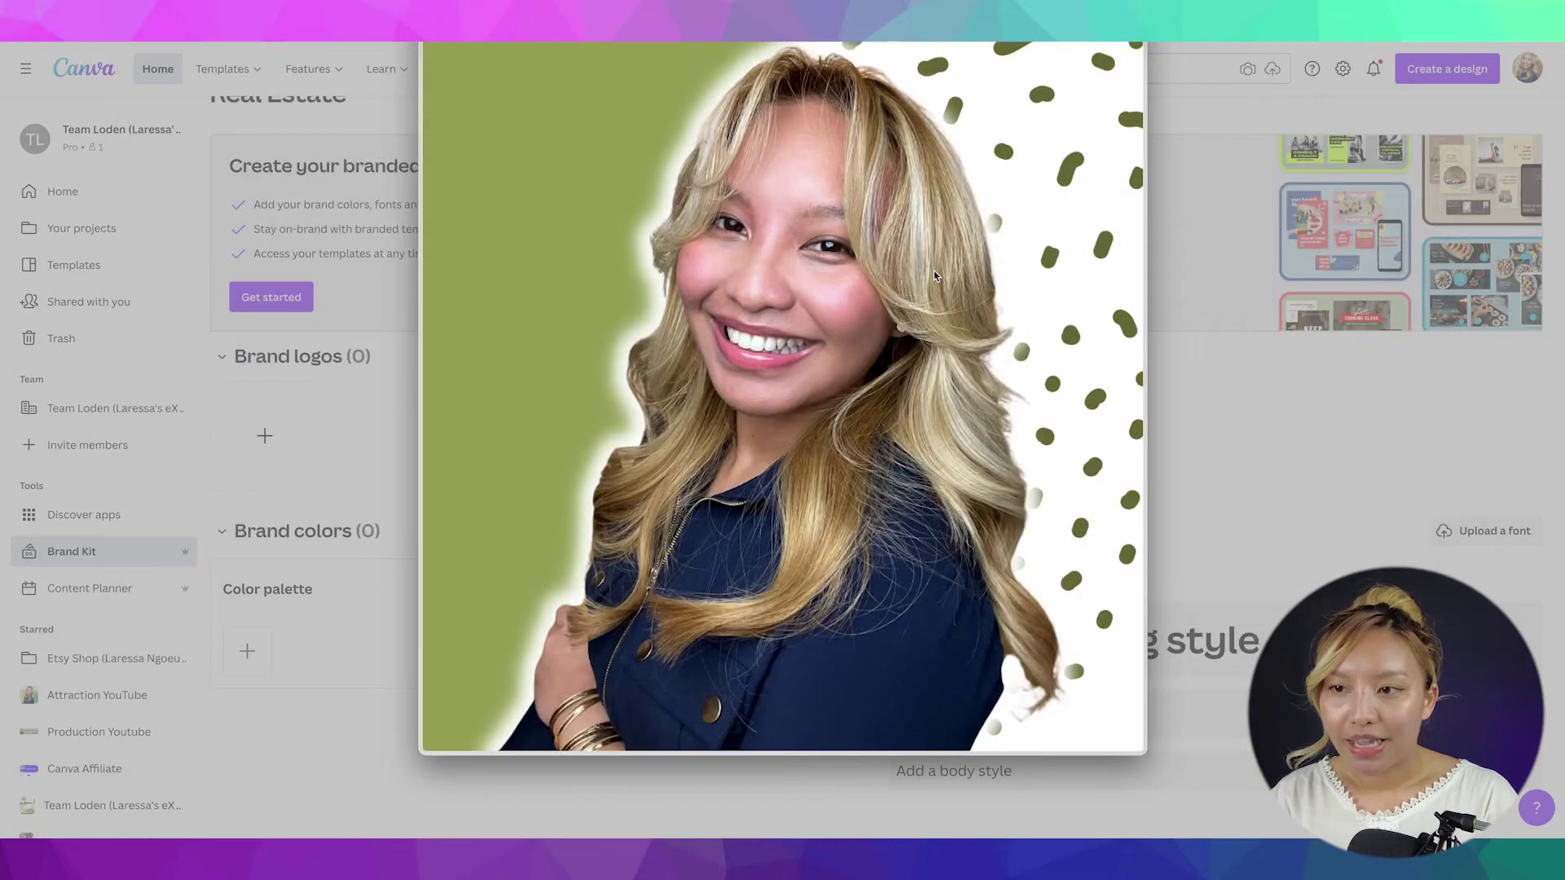
pyautogui.press('space')
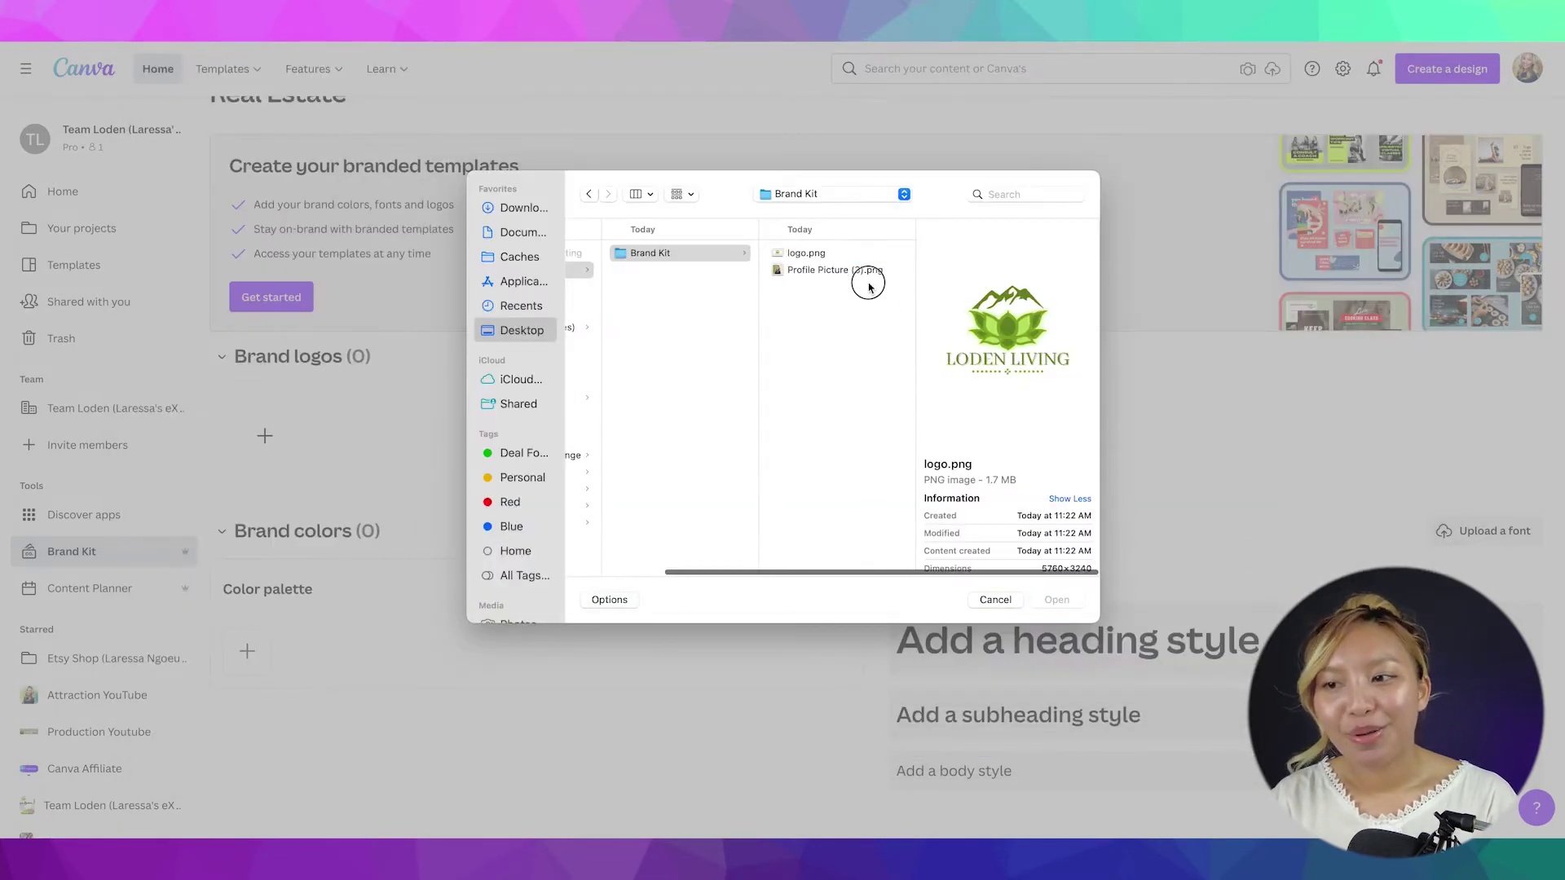
pyautogui.keyDown('shift'); pyautogui.click(864, 256); pyautogui.keyUp('shift')
pyautogui.click(1056, 600)
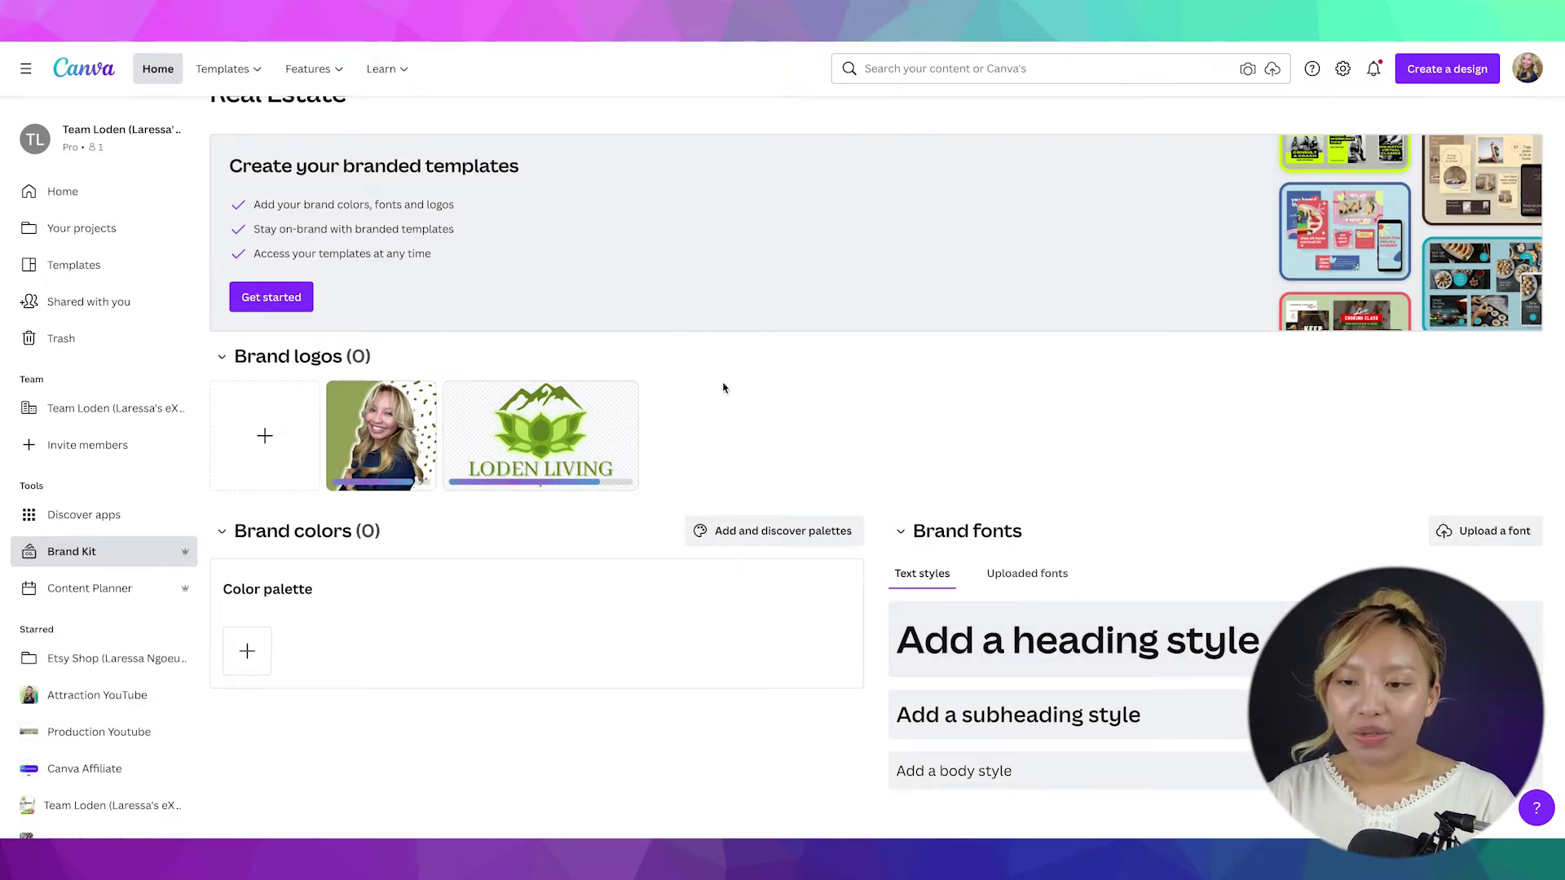
pyautogui.moveTo(582, 441)
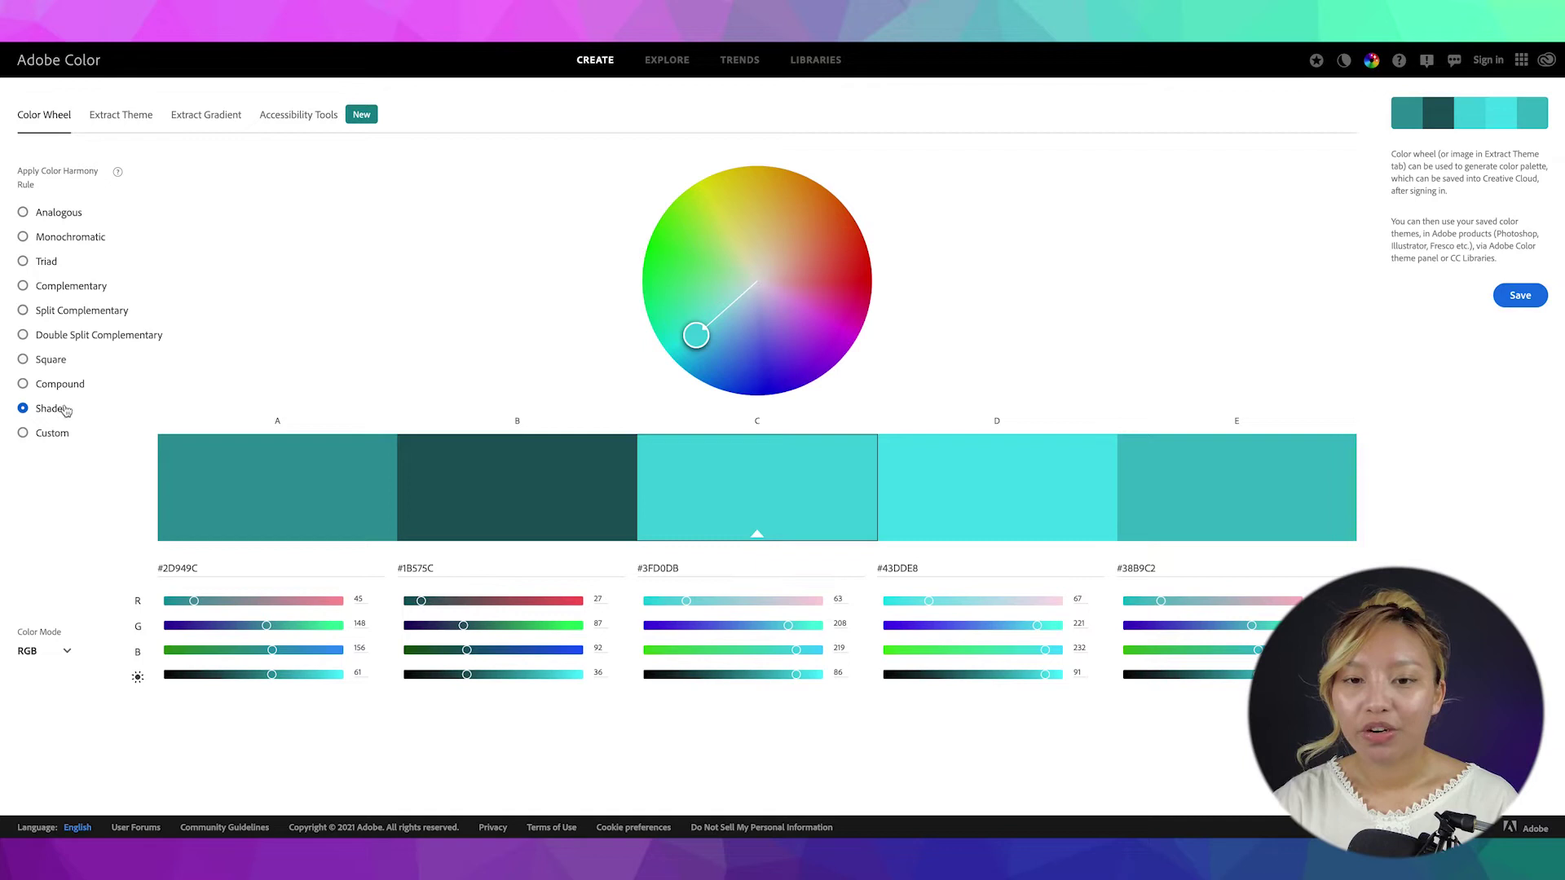
# Step: Shift the base colour to red, apply Analogous harmony, and select swatch A and B hex codes
pyautogui.click(689, 328)
pyautogui.moveTo(689, 327)
pyautogui.mouseDown()
pyautogui.moveTo(681, 279)
pyautogui.moveTo(726, 236)
pyautogui.moveTo(810, 237)
pyautogui.moveTo(830, 286)
pyautogui.moveTo(790, 325)
pyautogui.moveTo(699, 307)
pyautogui.moveTo(788, 246)
pyautogui.mouseUp()
pyautogui.click(48, 211)
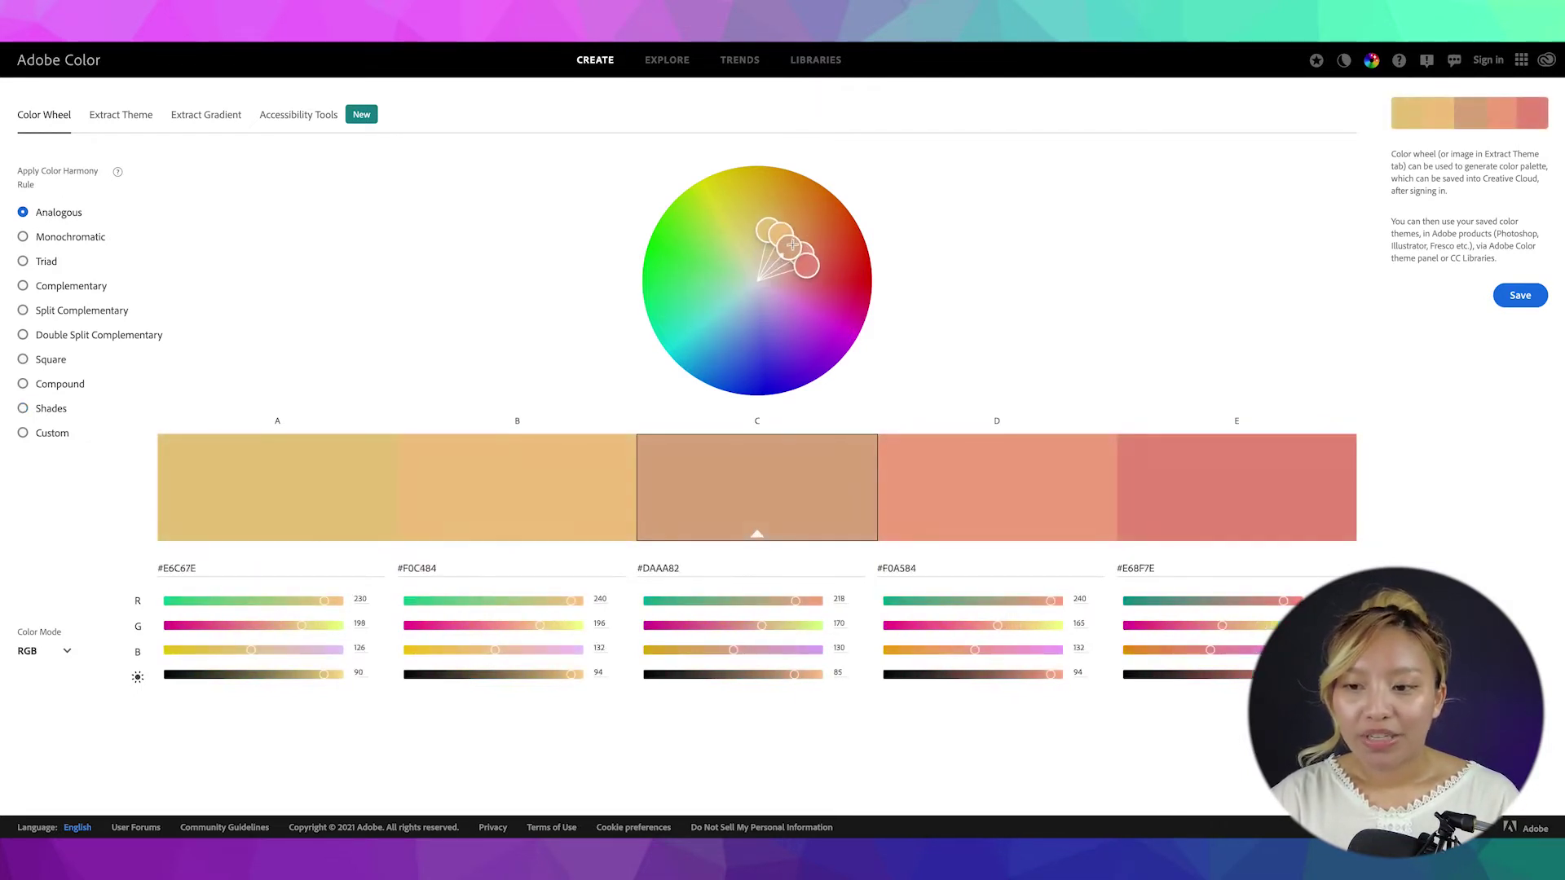
pyautogui.moveTo(218, 564); pyautogui.dragTo(139, 565)
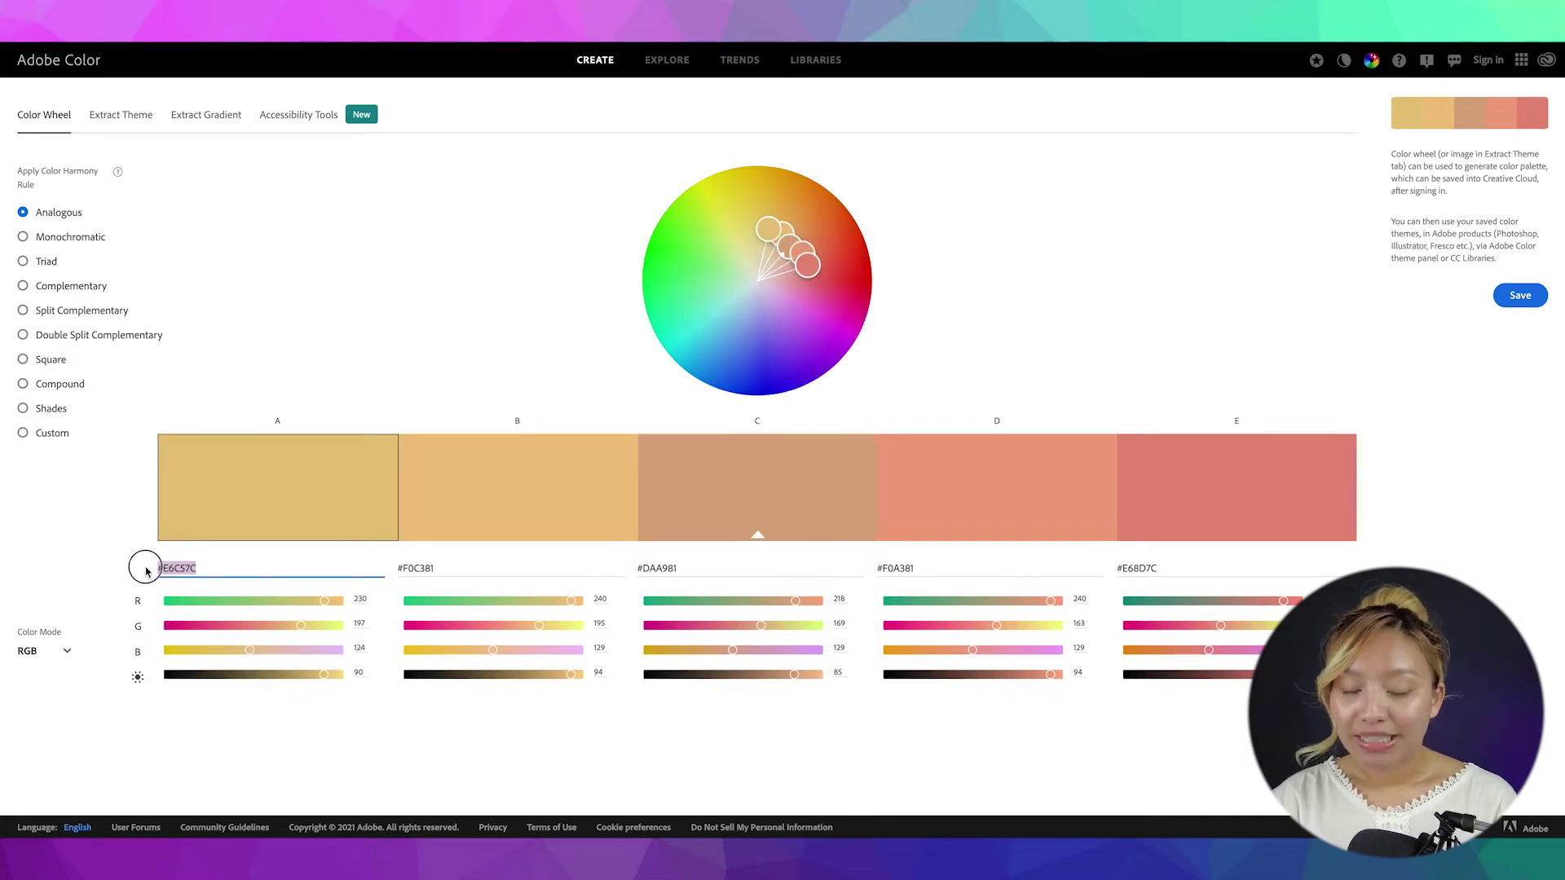
pyautogui.moveTo(508, 565); pyautogui.dragTo(388, 564)
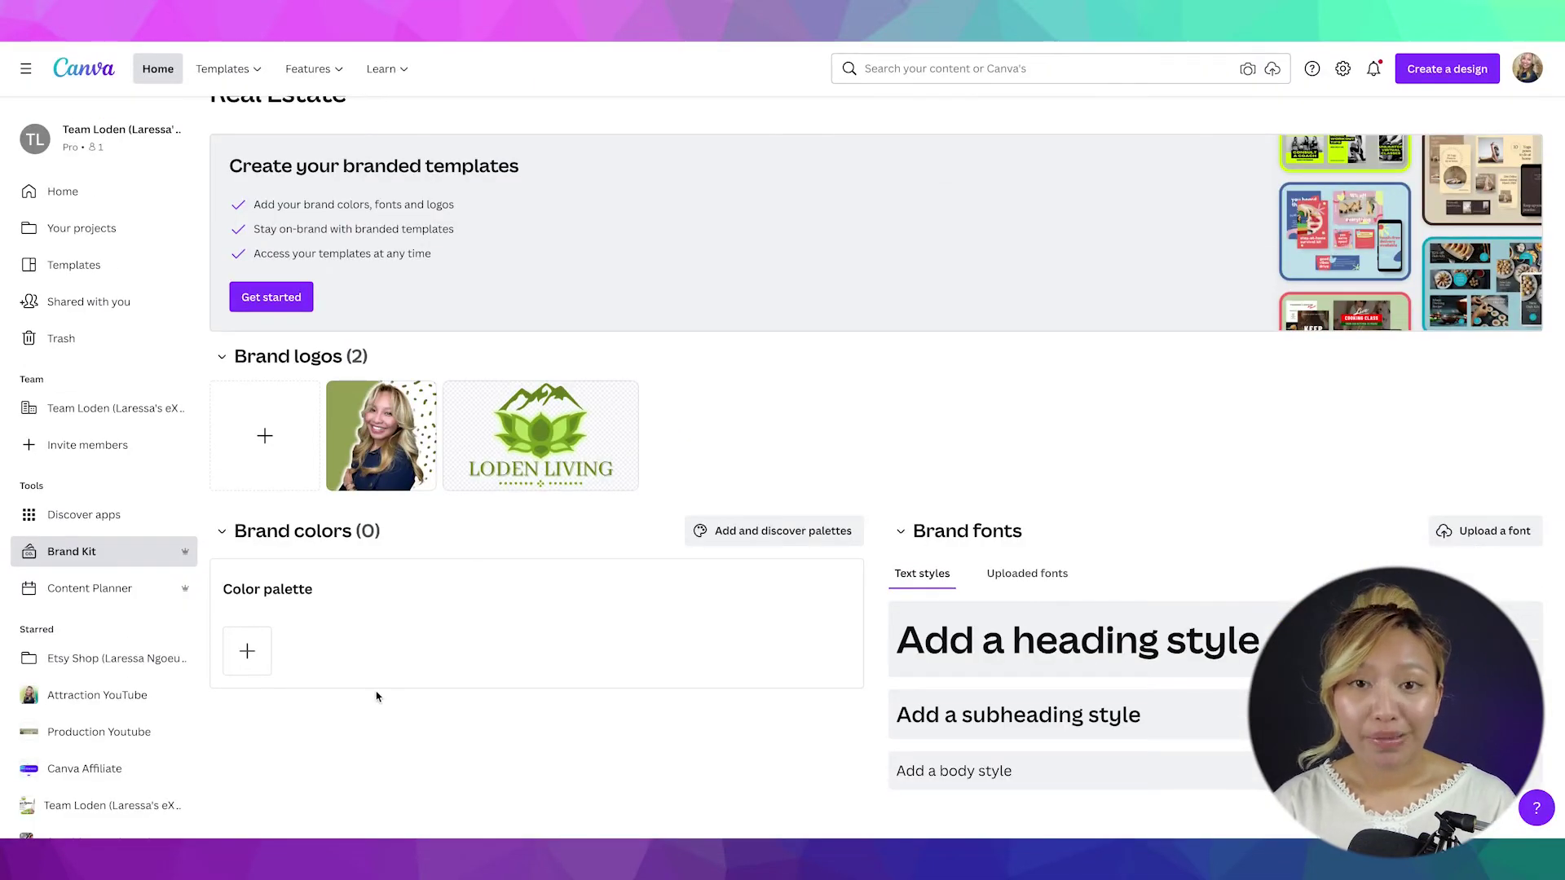
# Step: Add five brand colours from pasted hex codes: olive, green, dark green, beige #E3E0D3, yellow
pyautogui.click(248, 662)
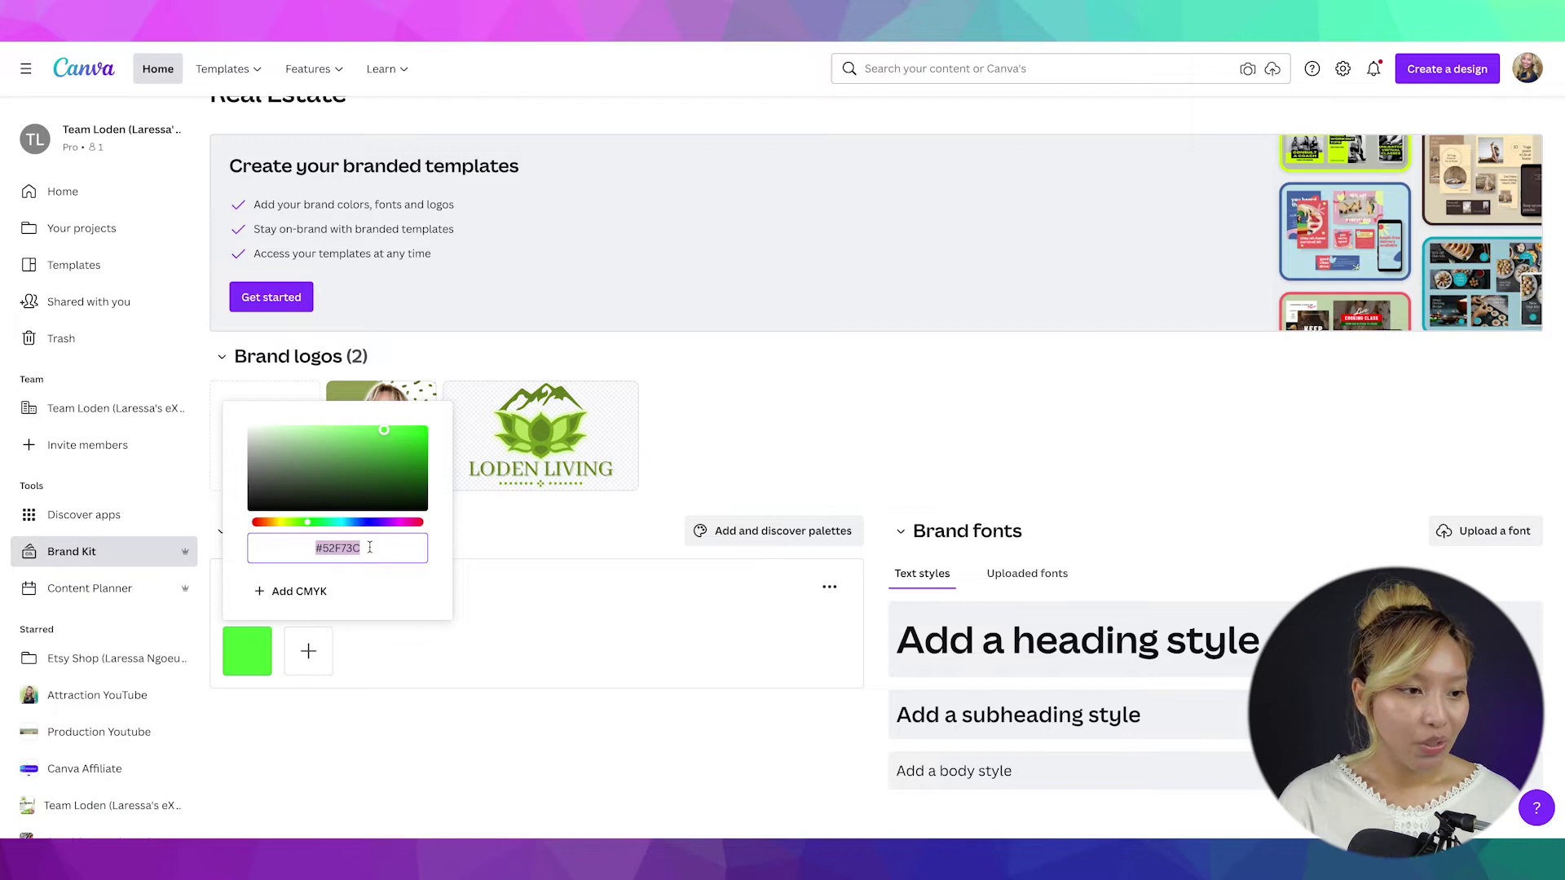
pyautogui.hotkey('ctrl', 'v')
pyautogui.click(308, 650)
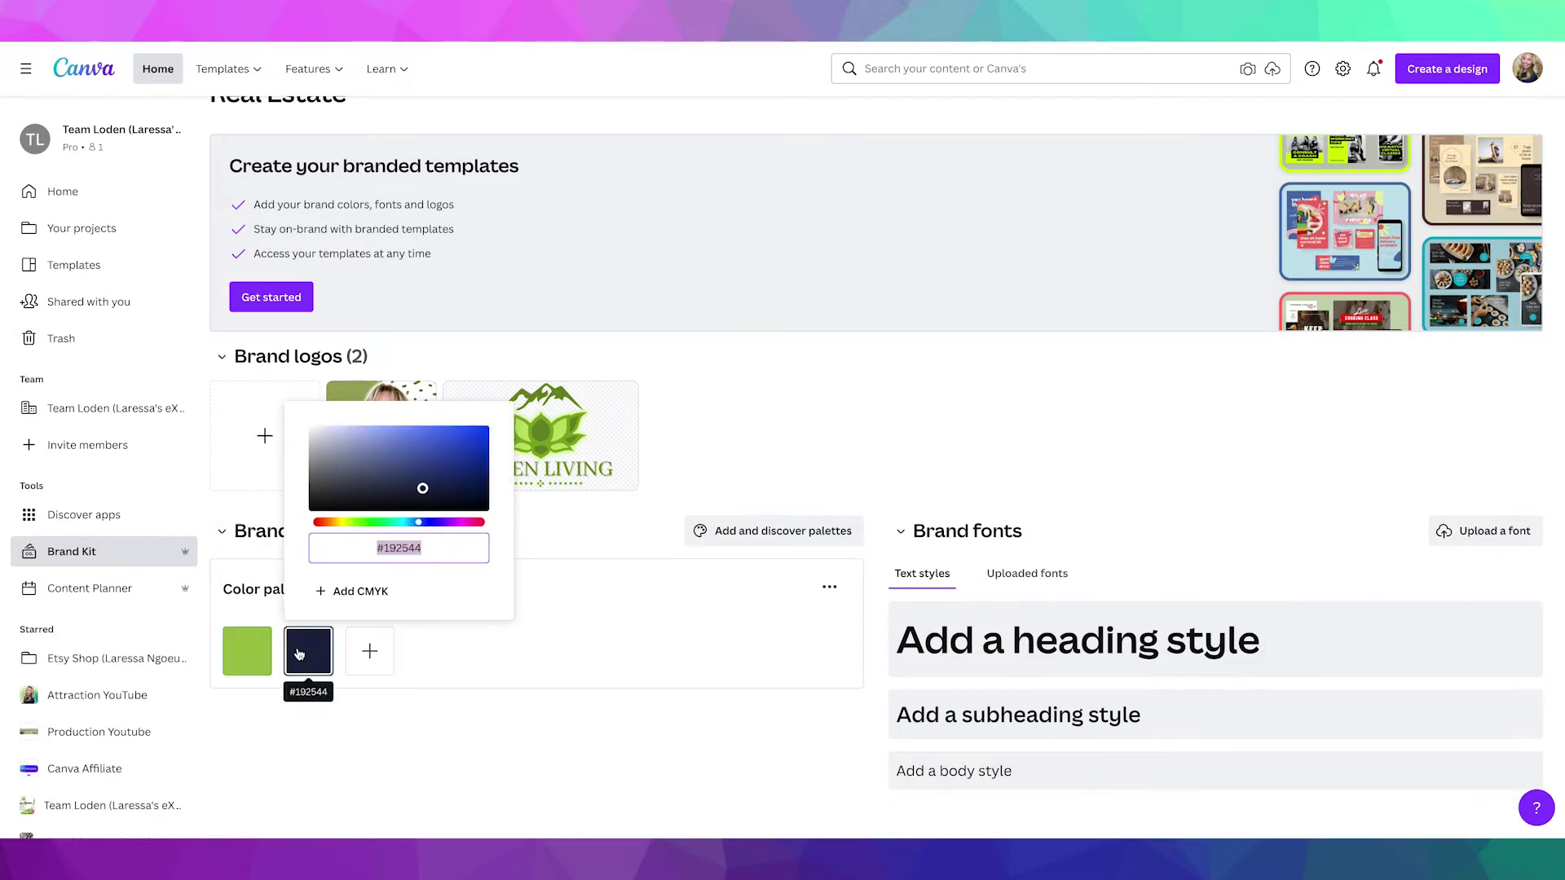
pyautogui.hotkey('ctrl', 'v')
pyautogui.click(369, 650)
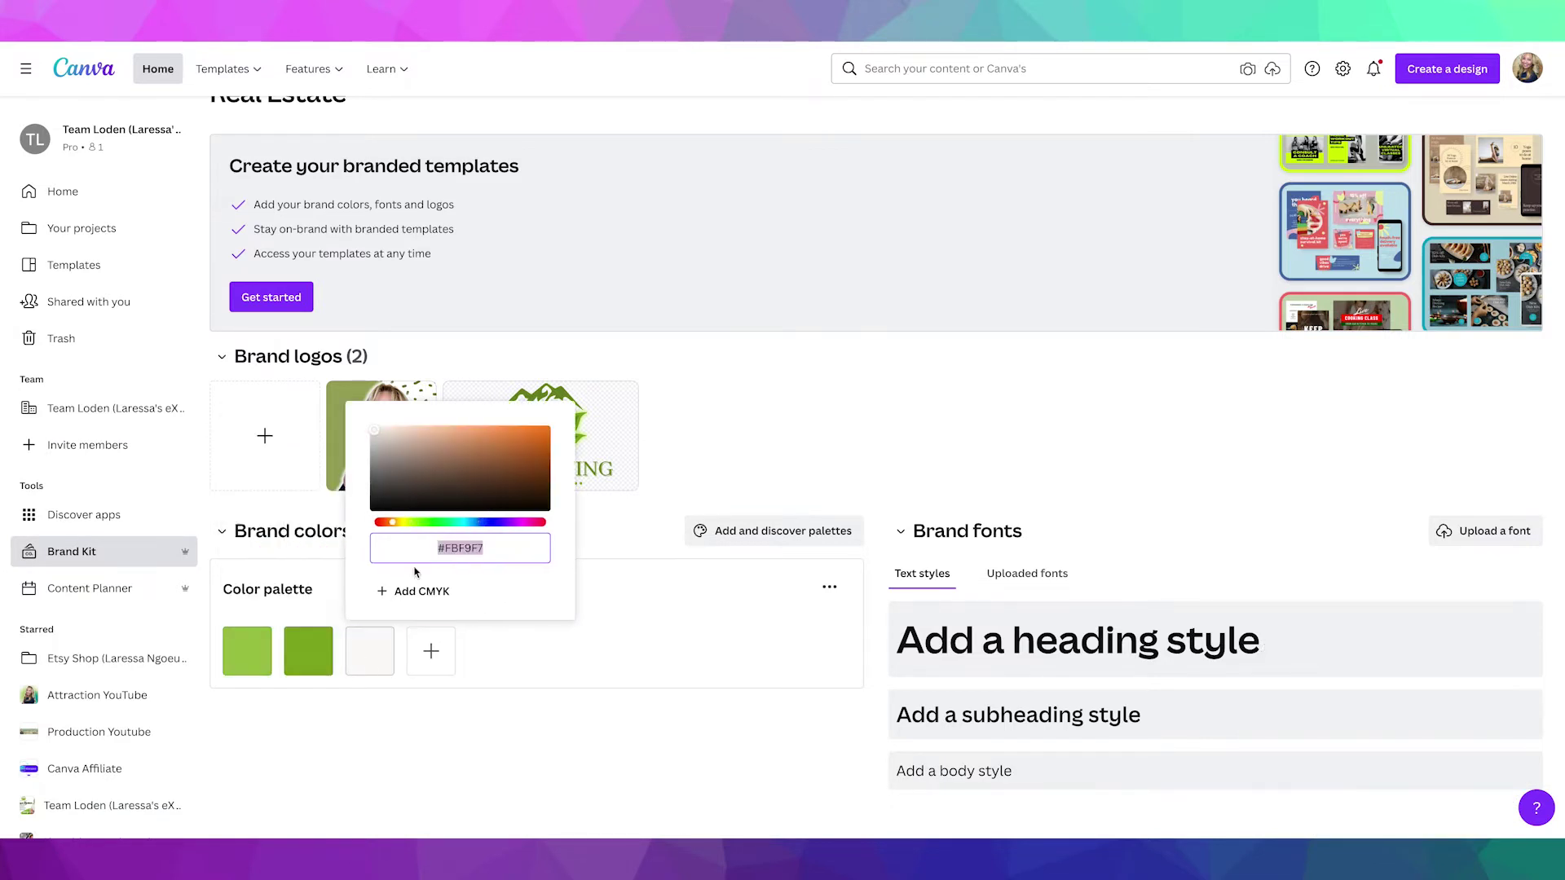
pyautogui.hotkey('ctrl', 'v')
pyautogui.click(430, 650)
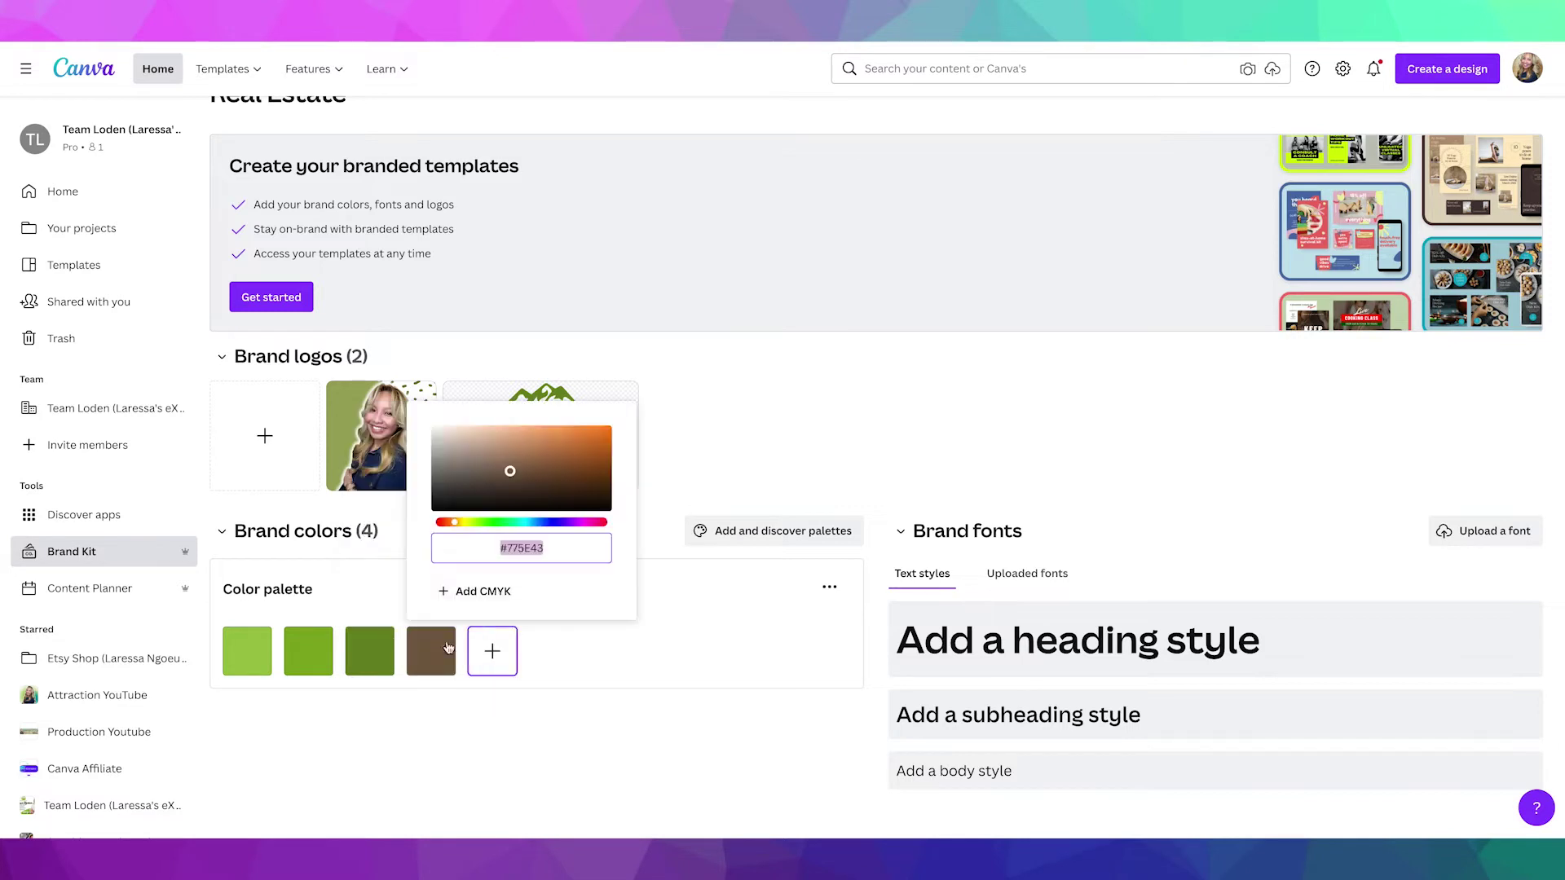
pyautogui.write('#E3E0D3')
pyautogui.click(511, 657)
pyautogui.hotkey('ctrl', 'v')
pyautogui.click(689, 703)
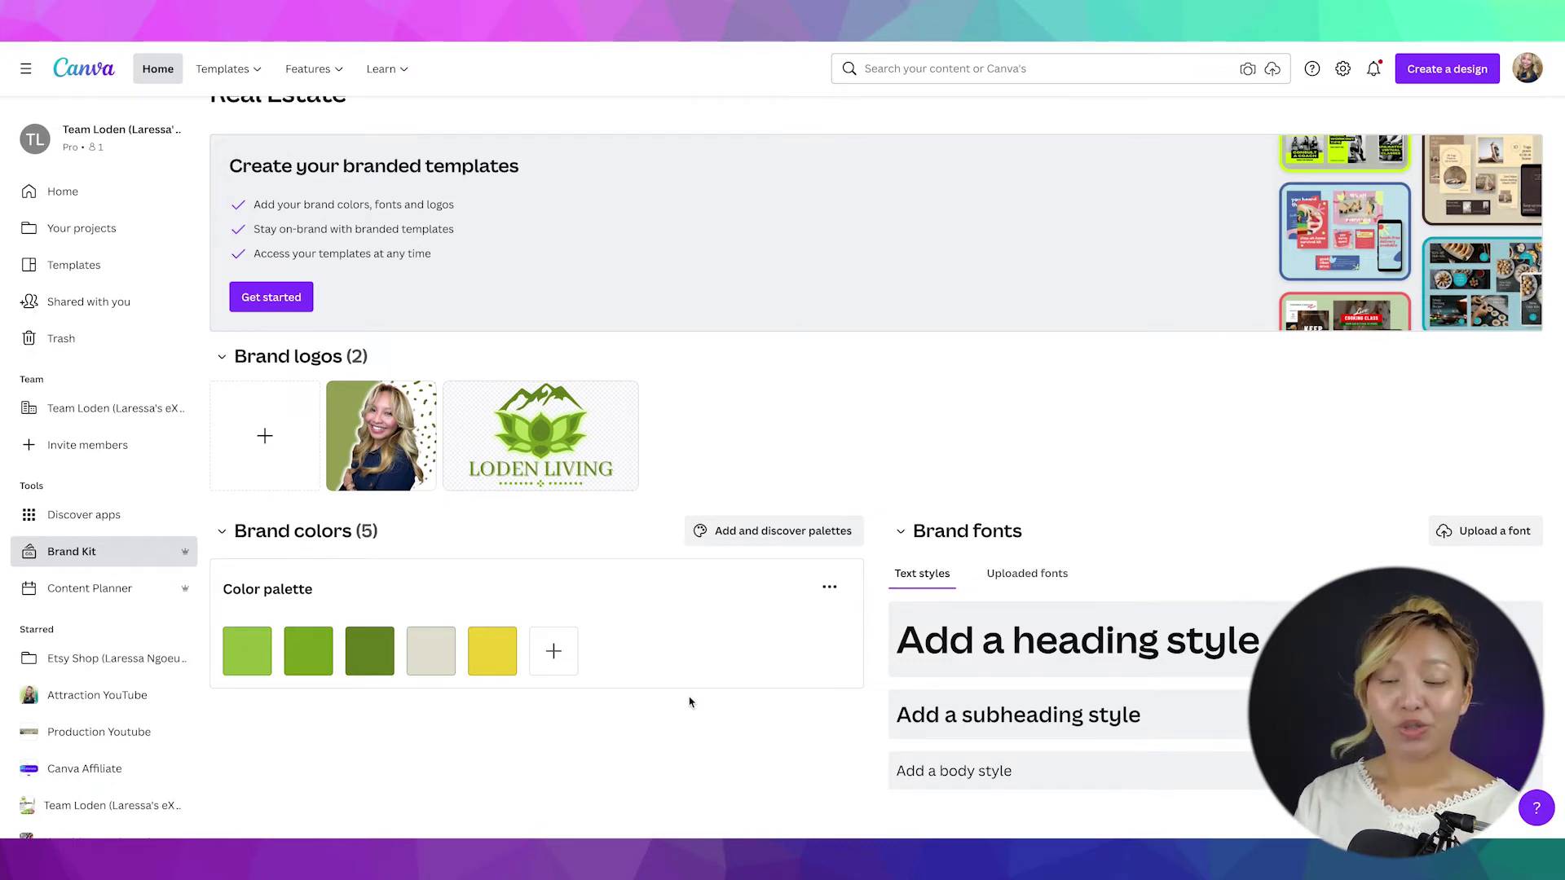
pyautogui.click(774, 531)
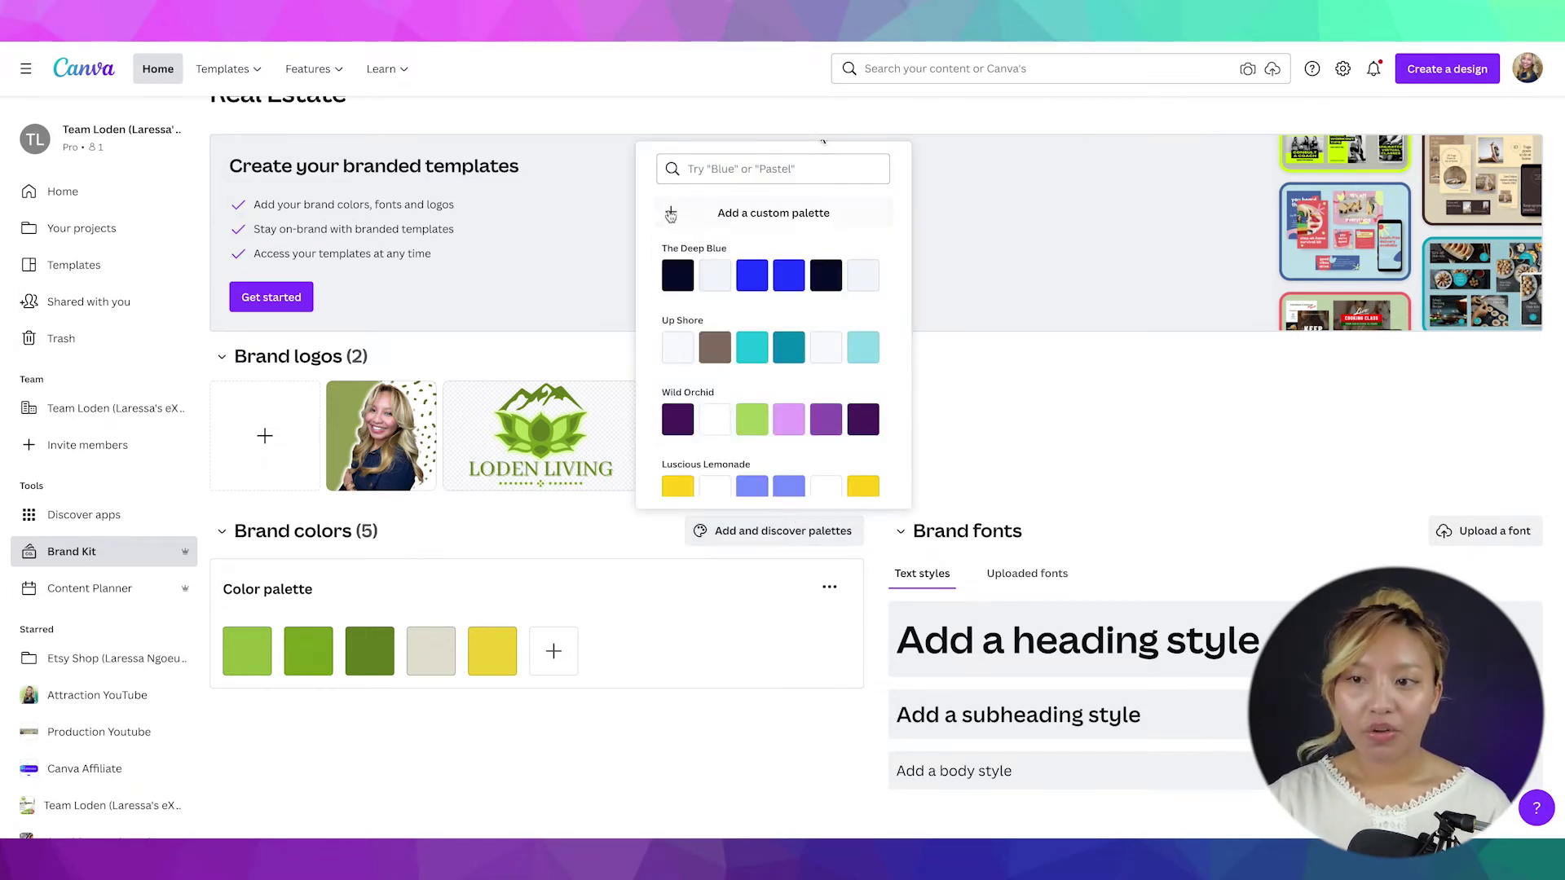
pyautogui.scroll(-1, 754, 361)
pyautogui.scroll(-5, 754, 361)
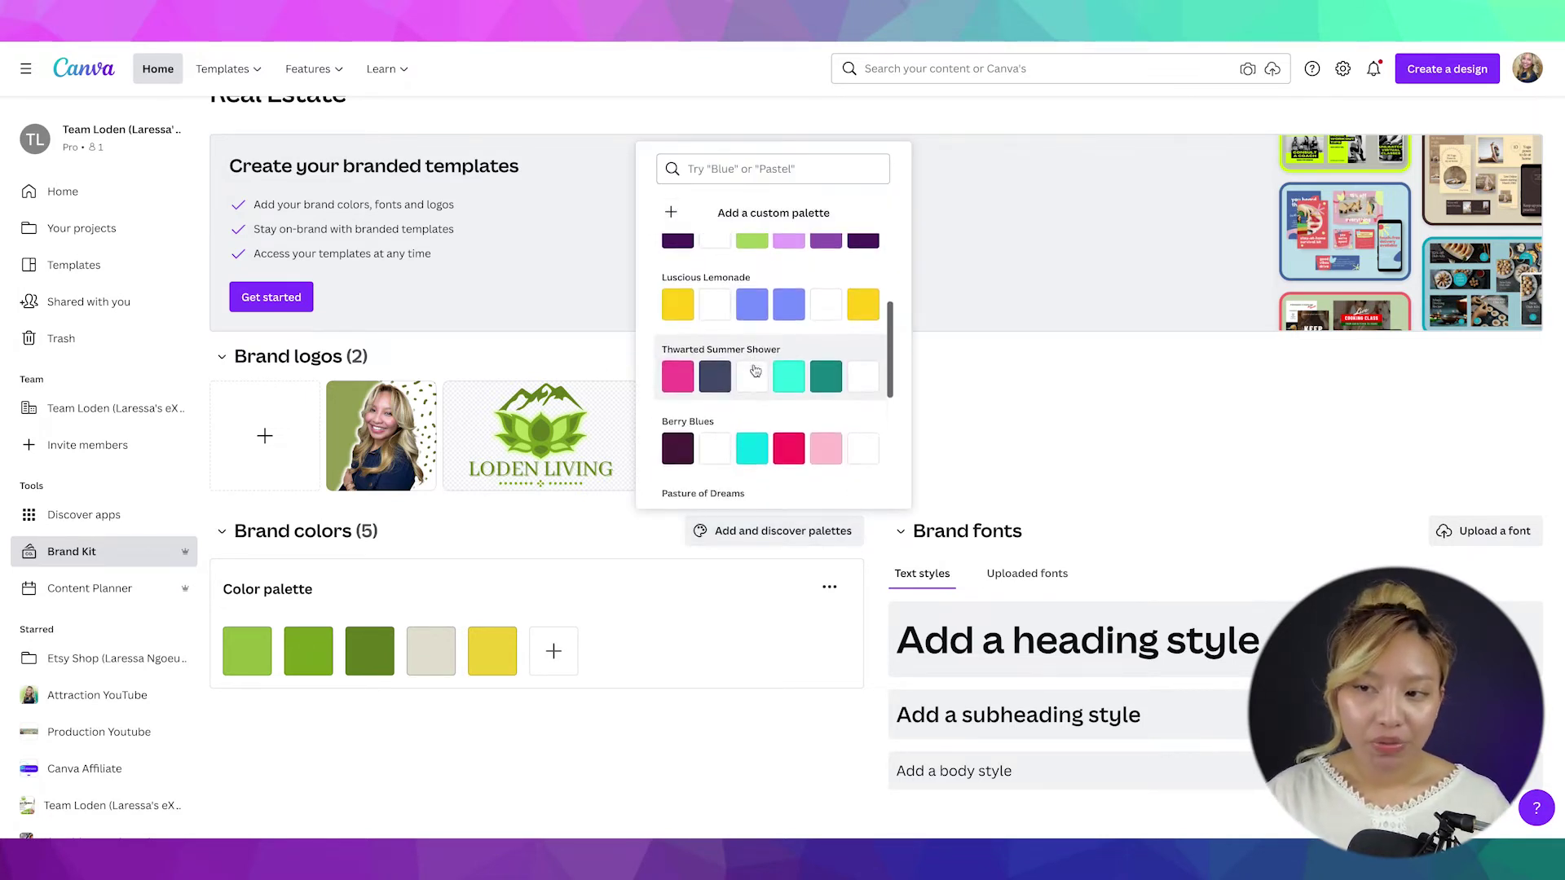
pyautogui.scroll(-8, 775, 368)
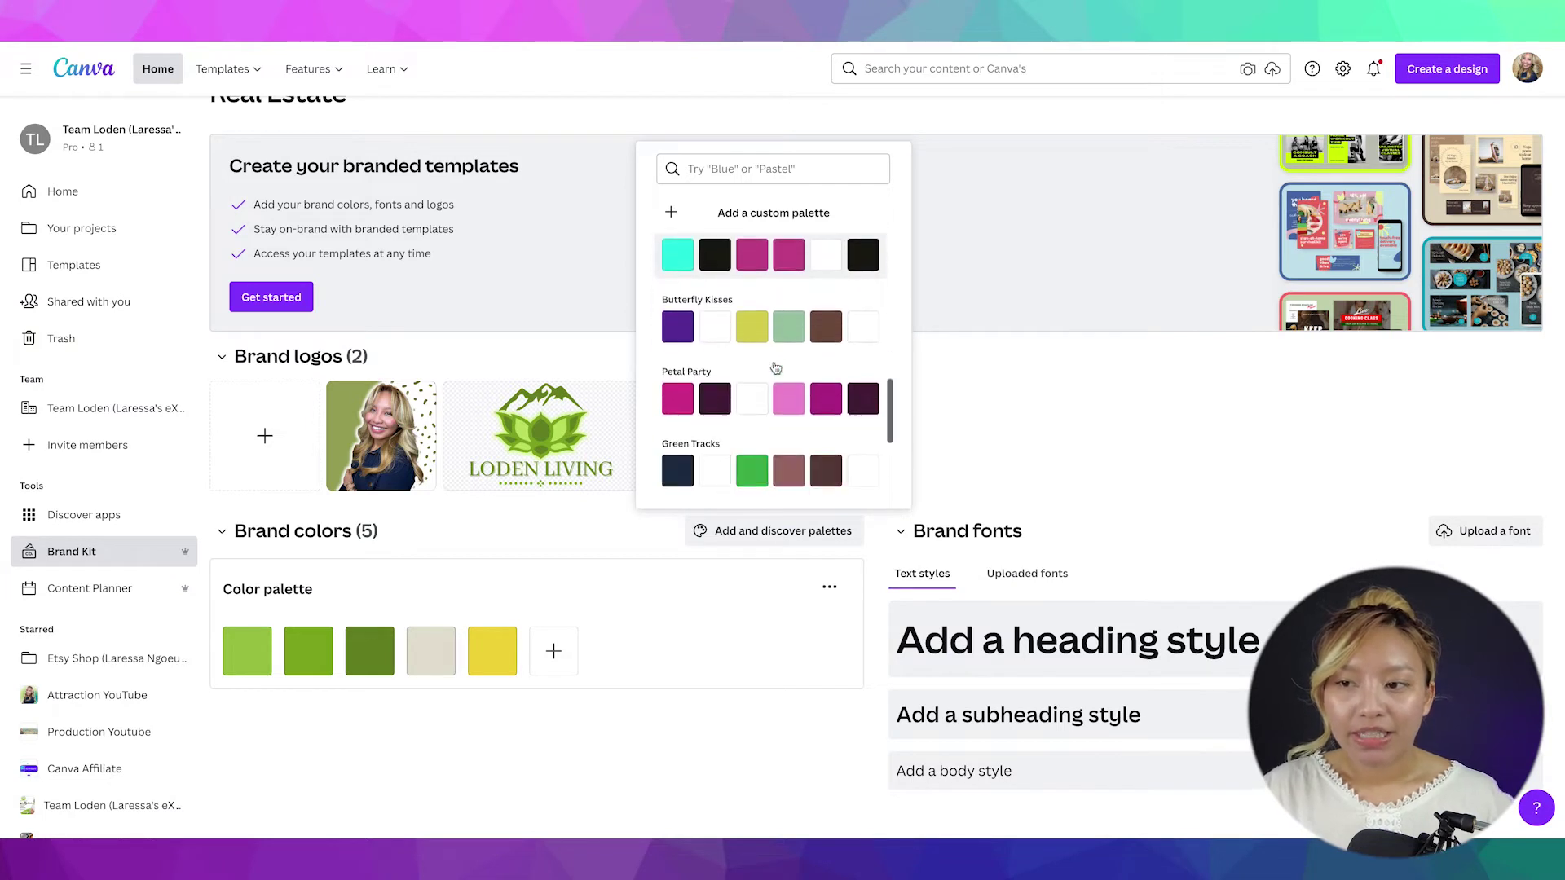
pyautogui.scroll(-5, 775, 368)
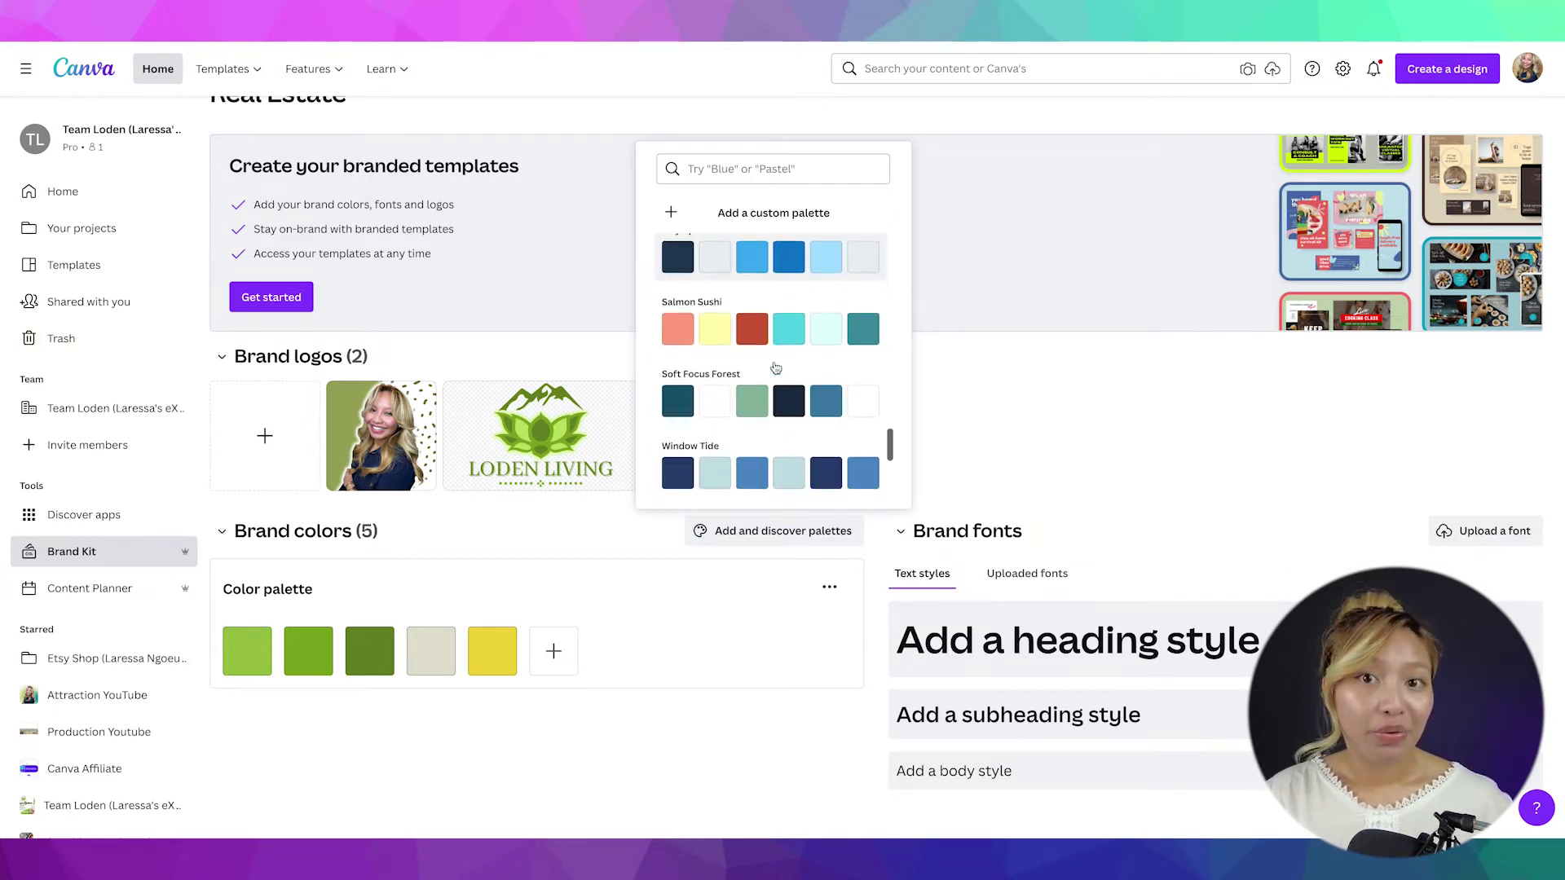
pyautogui.click(998, 434)
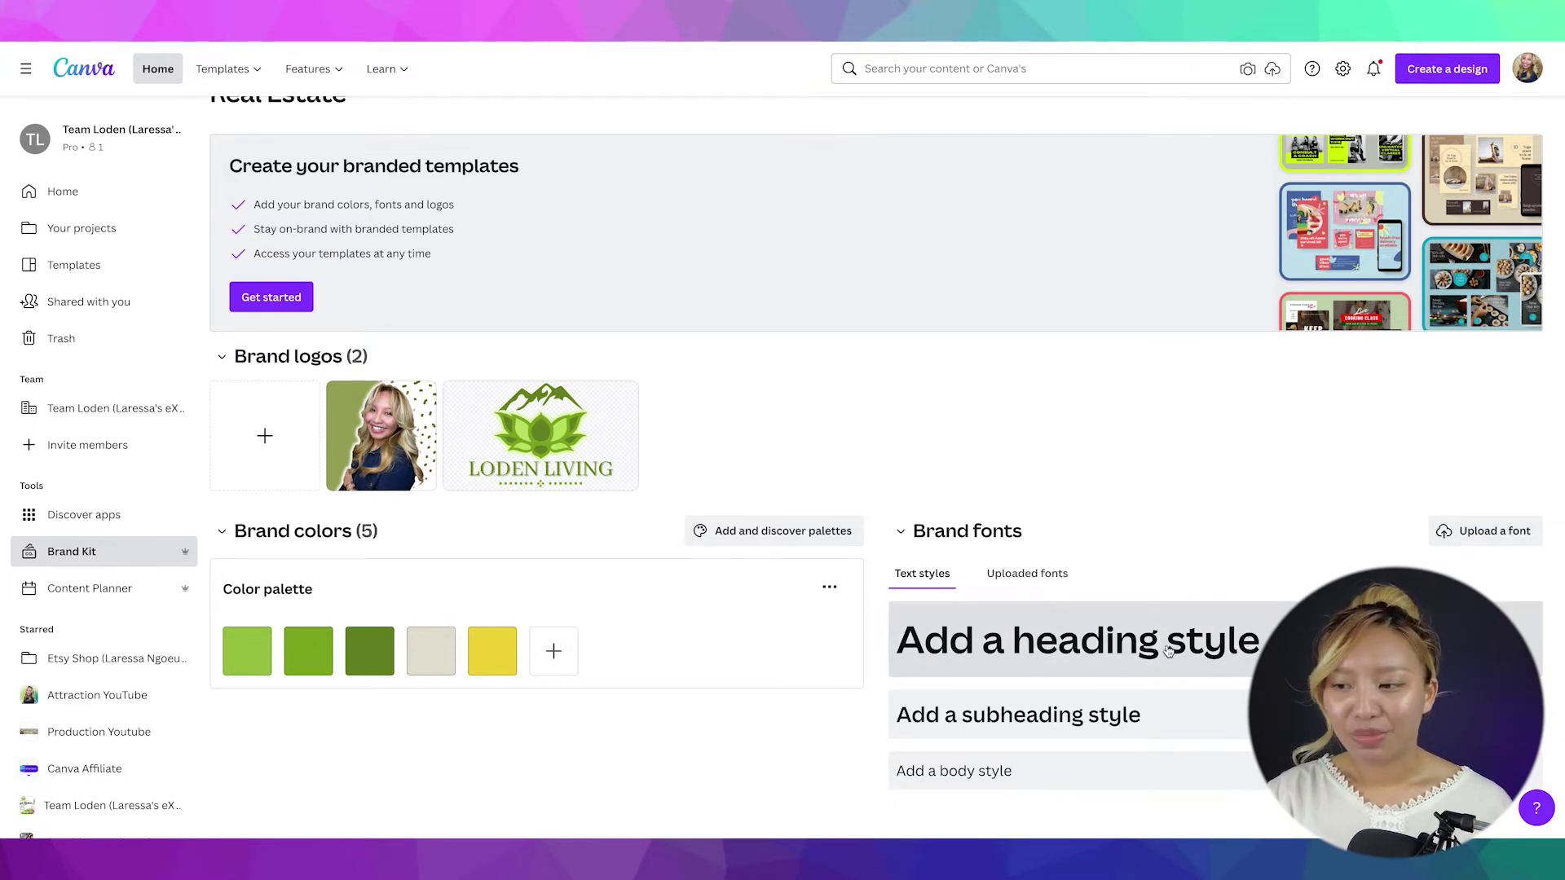
# Step: Set the heading text style to Playlist Script, size 56
pyautogui.click(1009, 652)
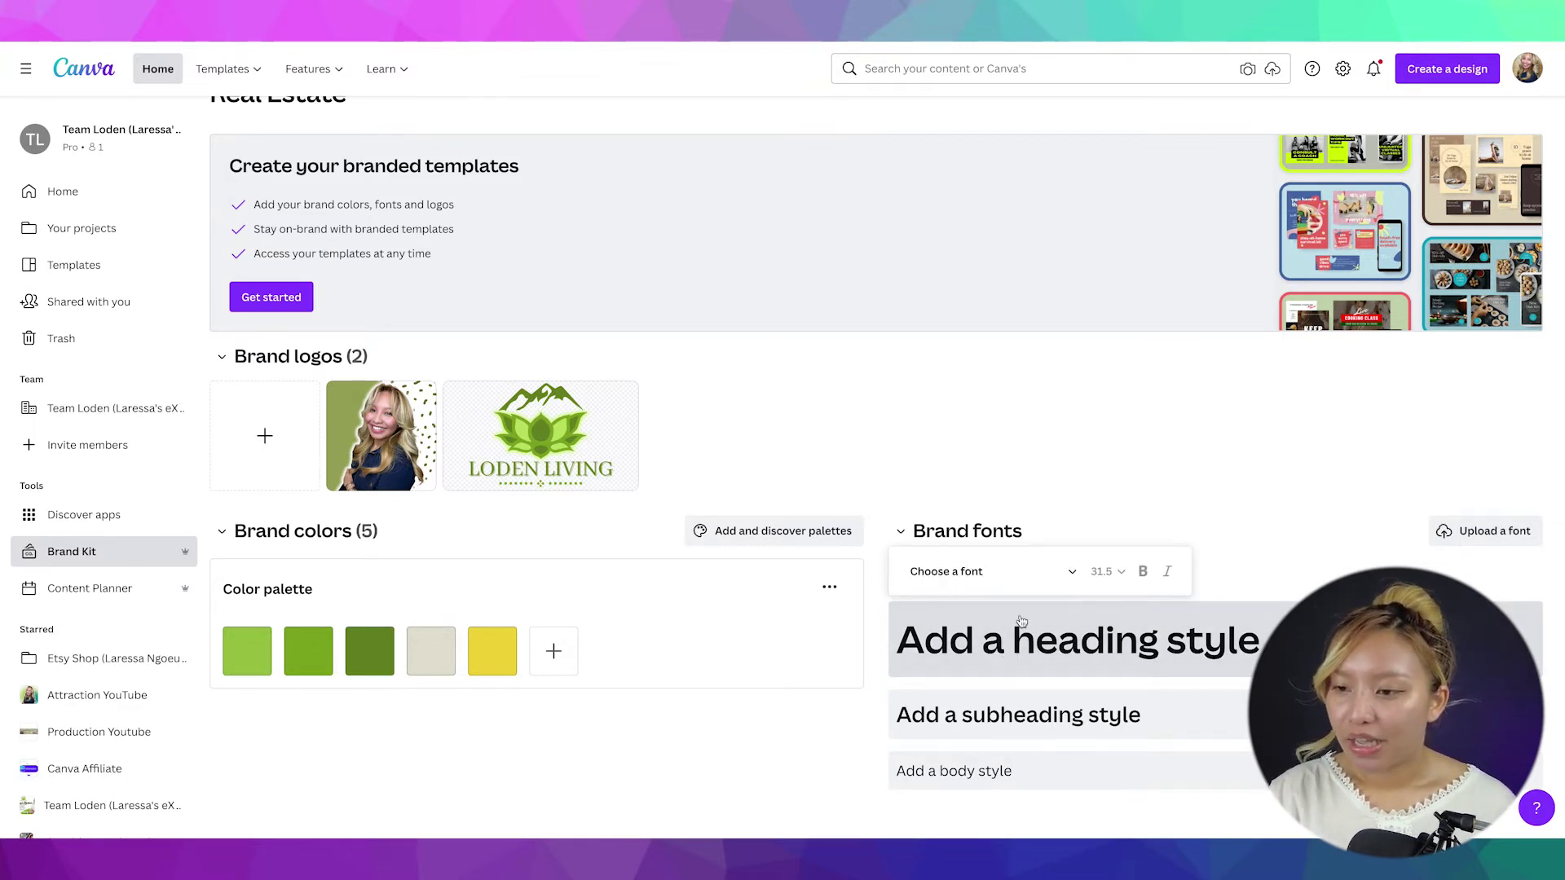
pyautogui.click(1009, 577)
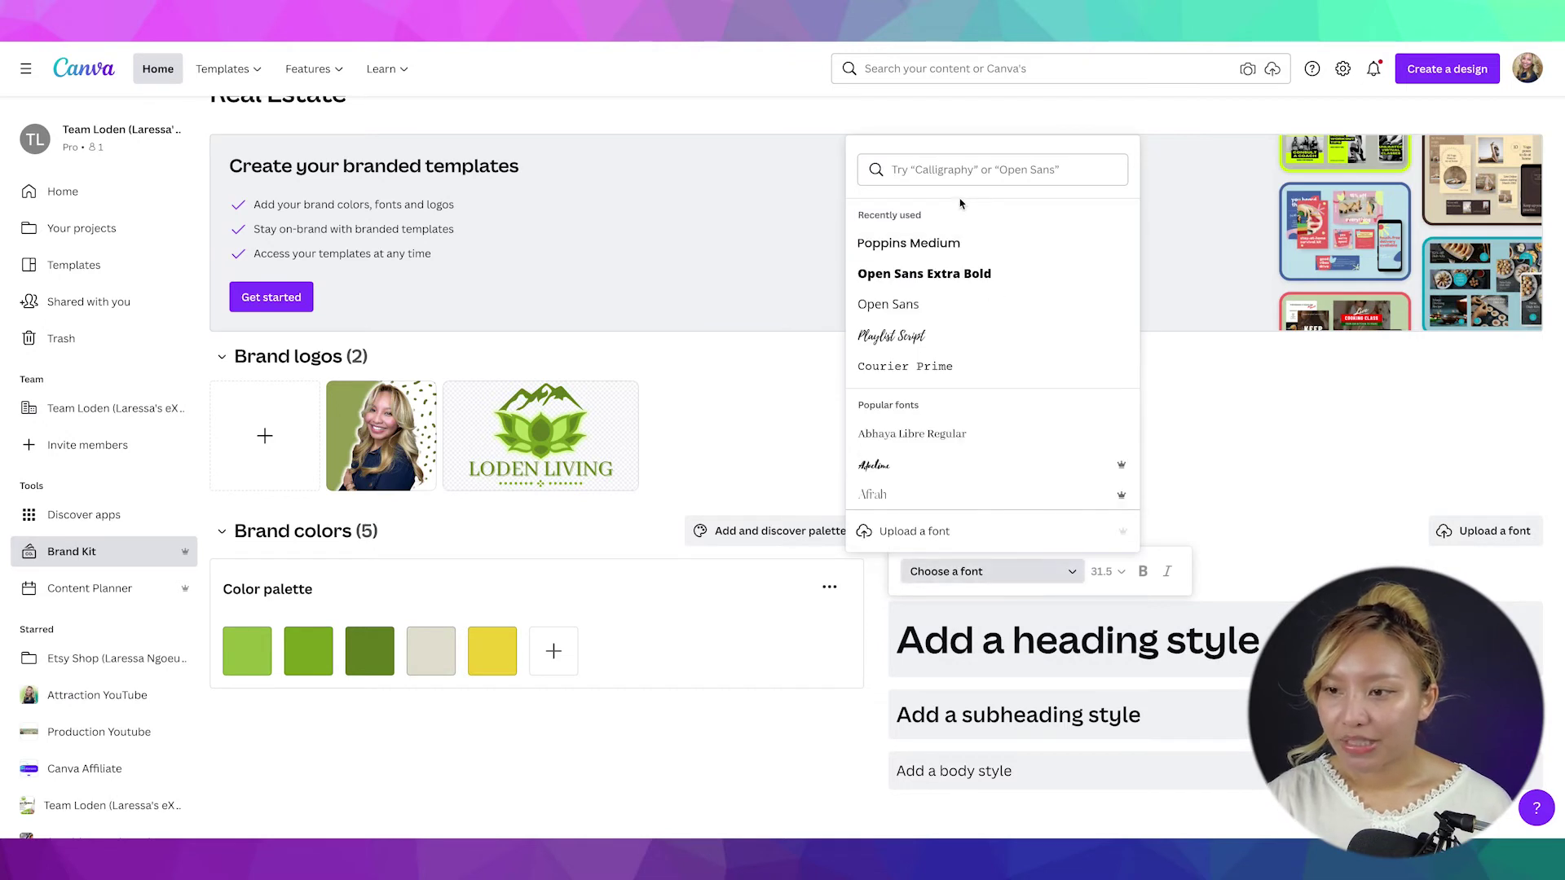
pyautogui.click(948, 349)
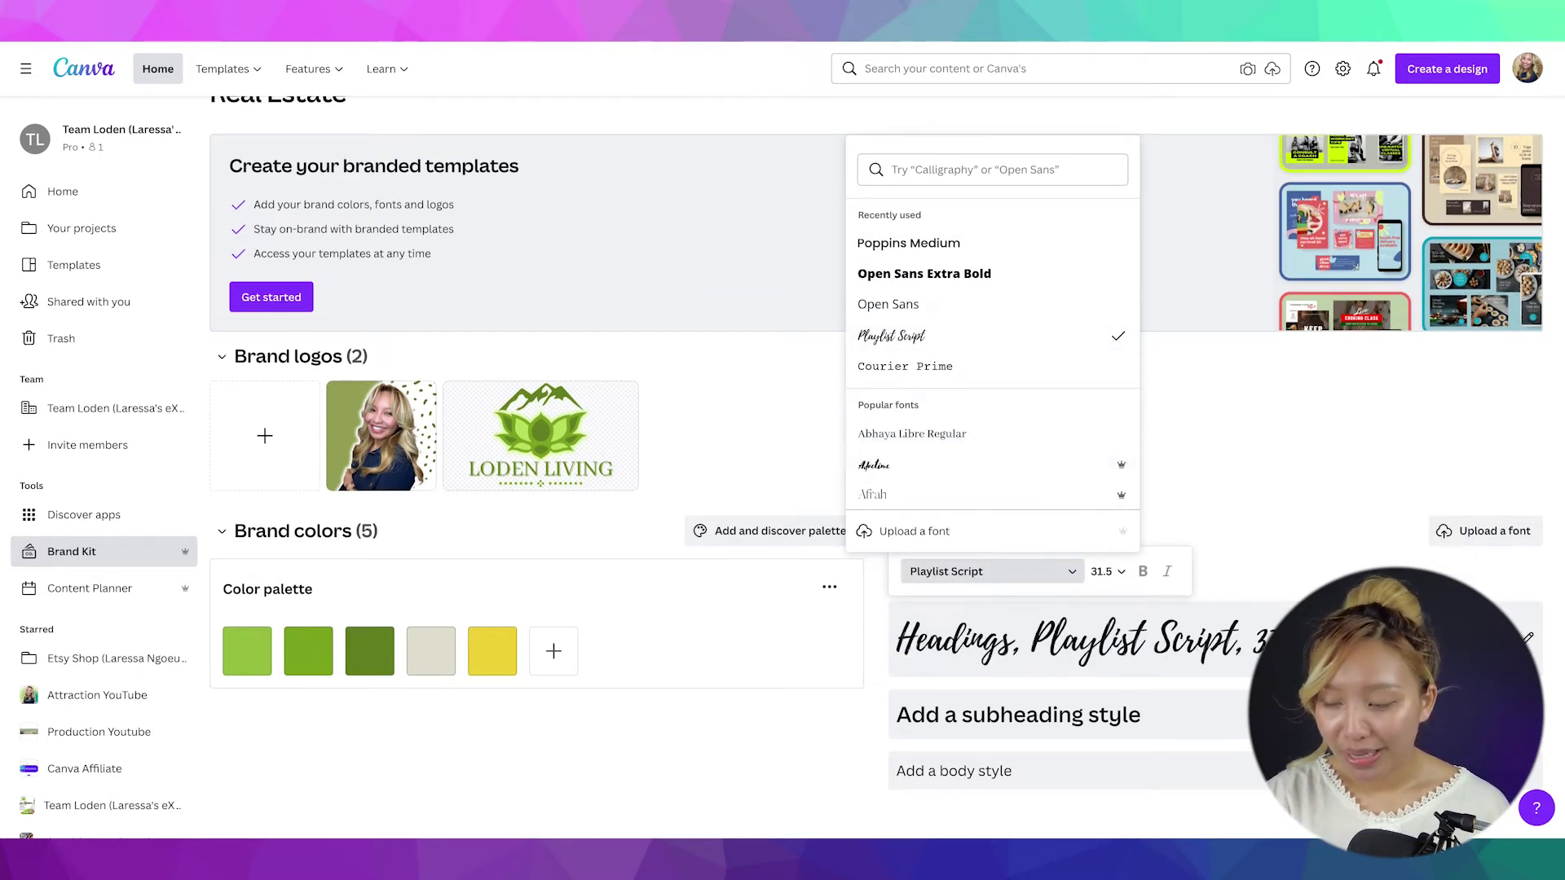
pyautogui.click(1121, 572)
pyautogui.scroll(-3, 1112, 457)
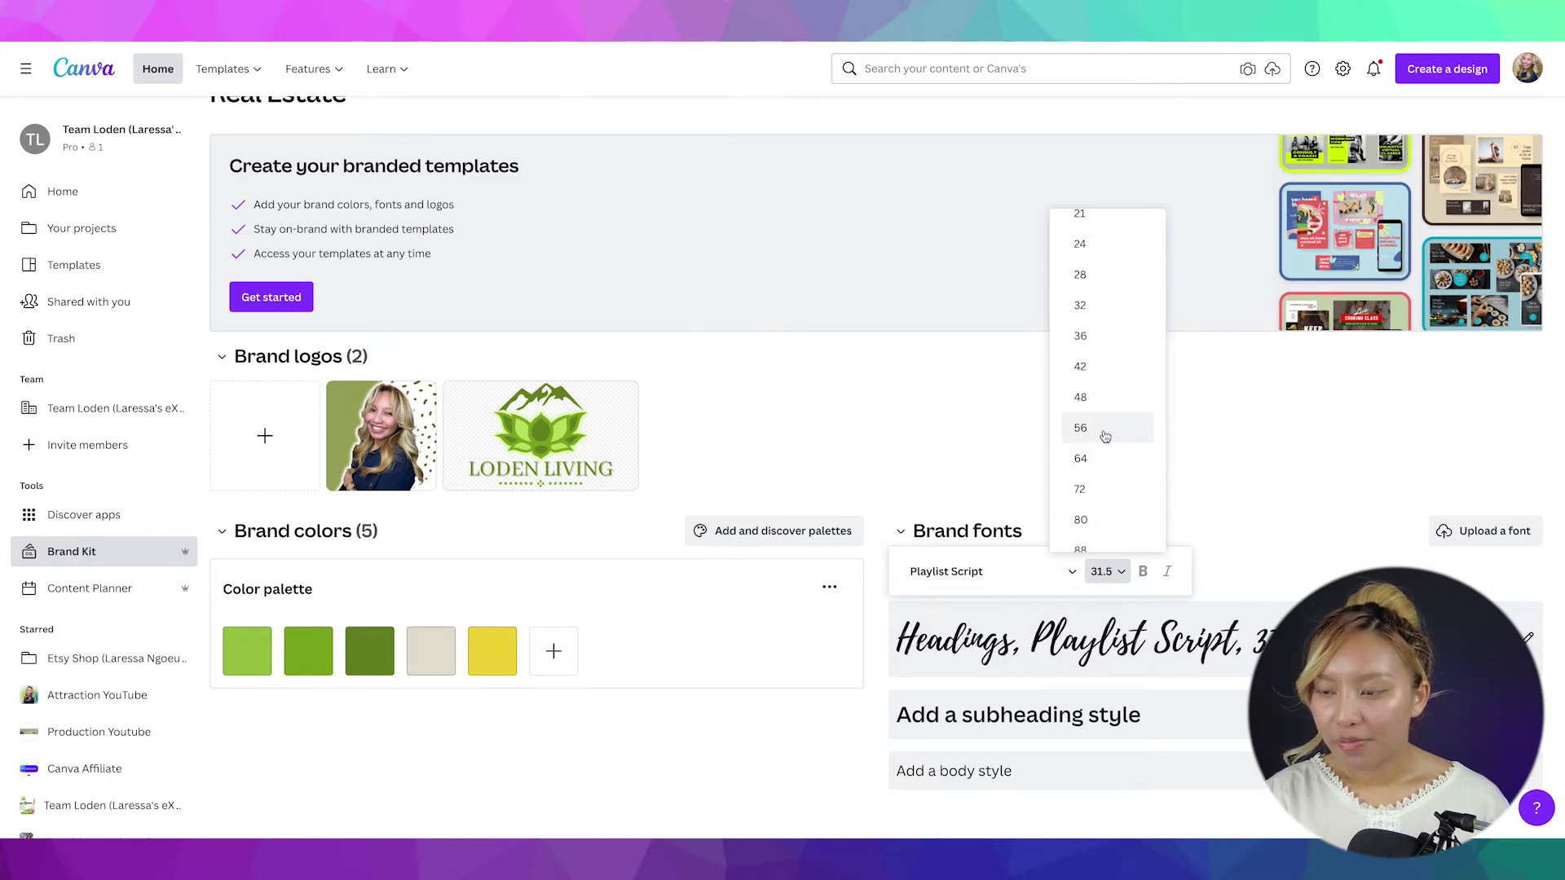
pyautogui.click(1107, 430)
pyautogui.click(1272, 531)
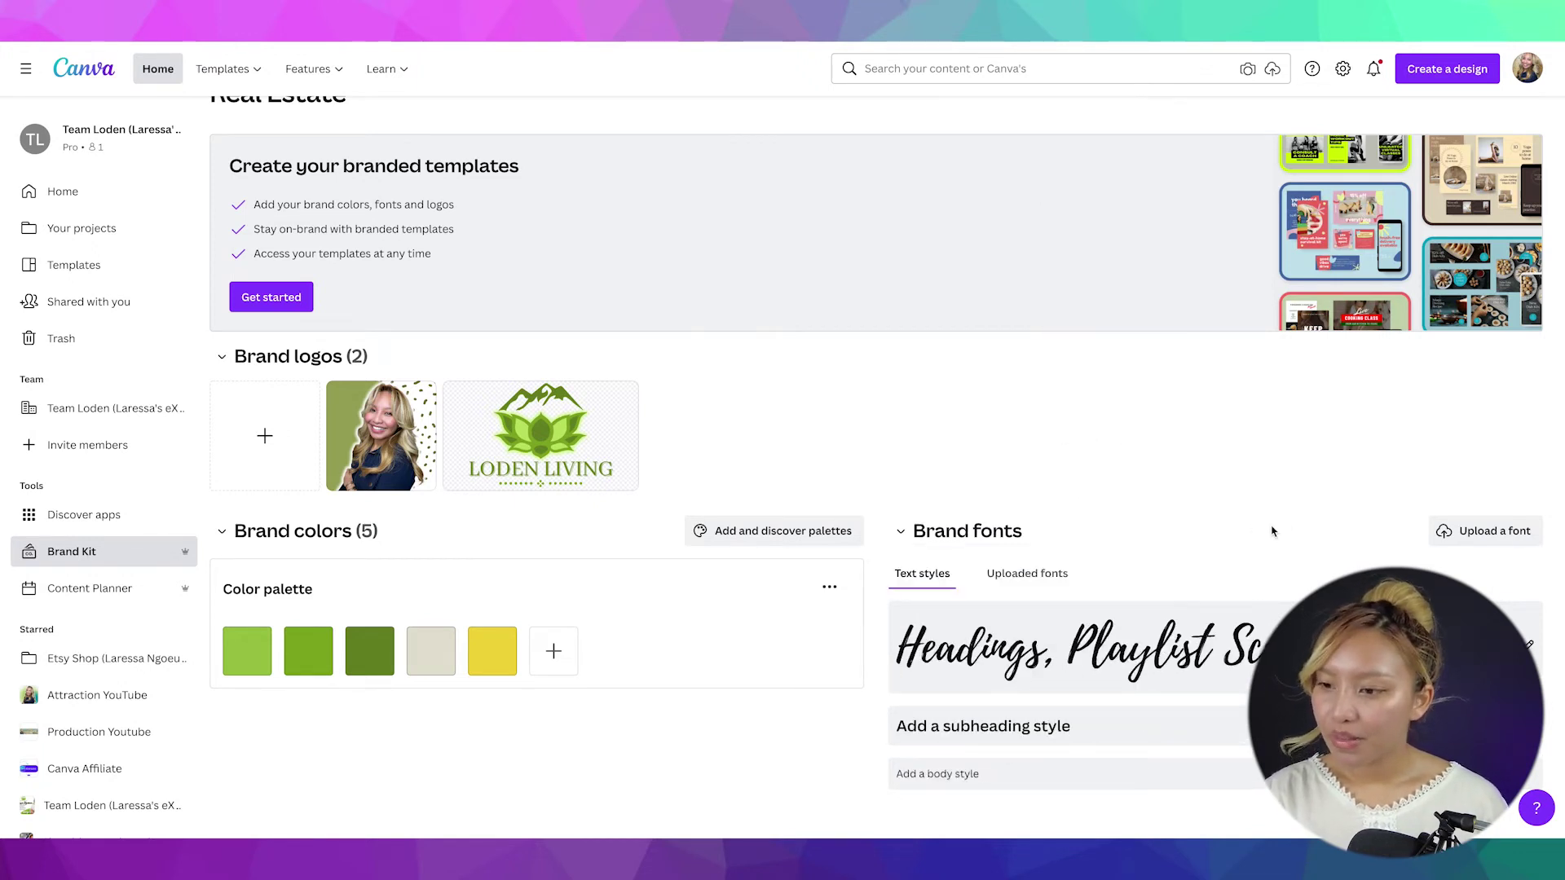
# Step: Set the subheading text style to Open Sans Extra Bold, size 28
pyautogui.click(1015, 726)
pyautogui.click(994, 674)
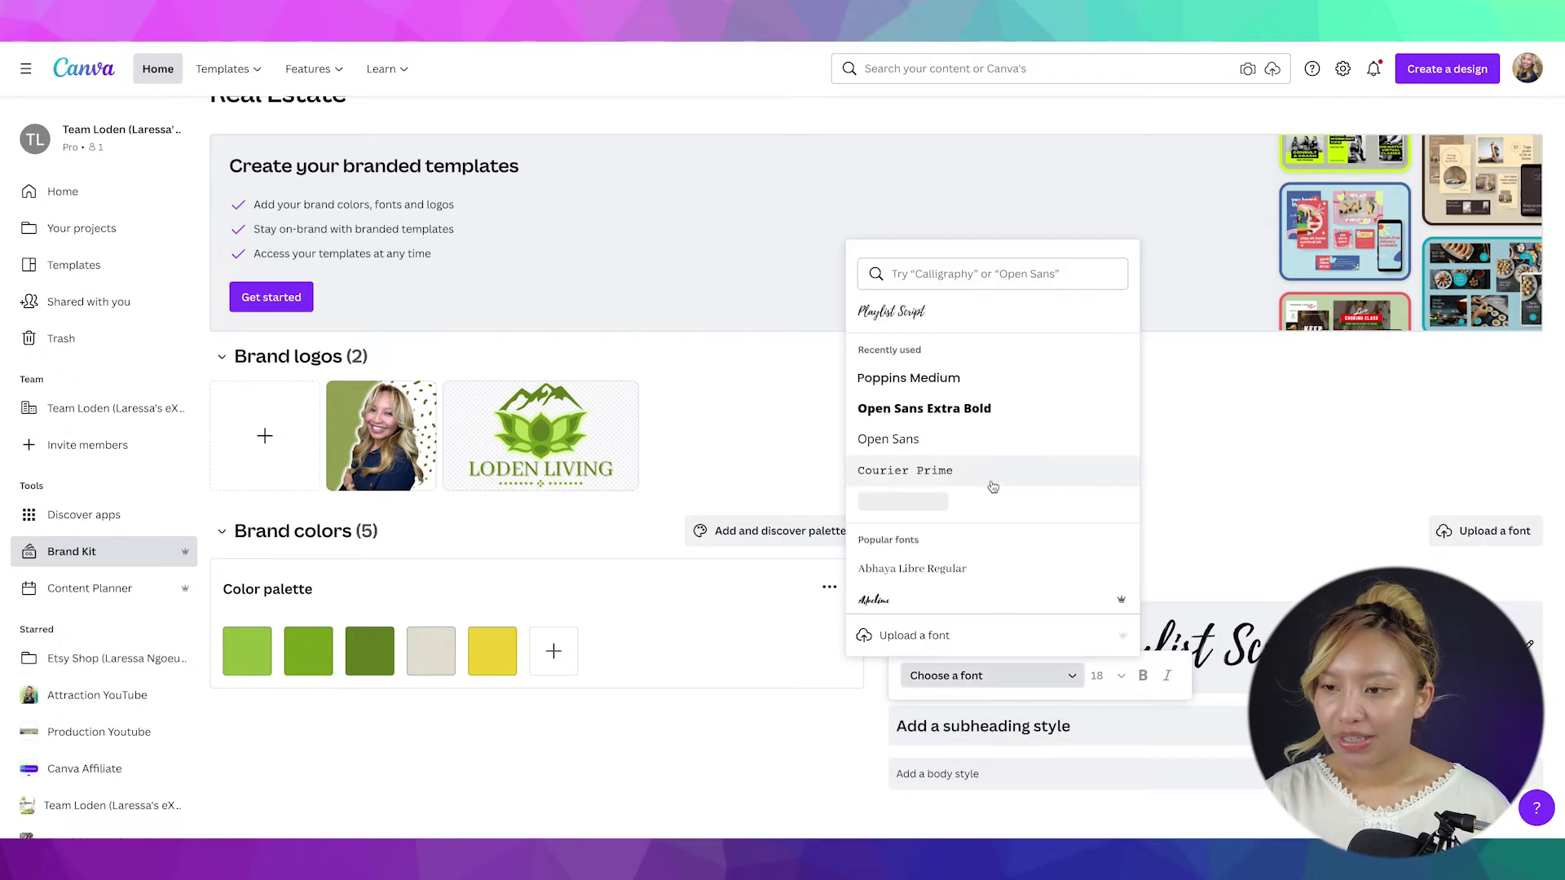
pyautogui.click(948, 421)
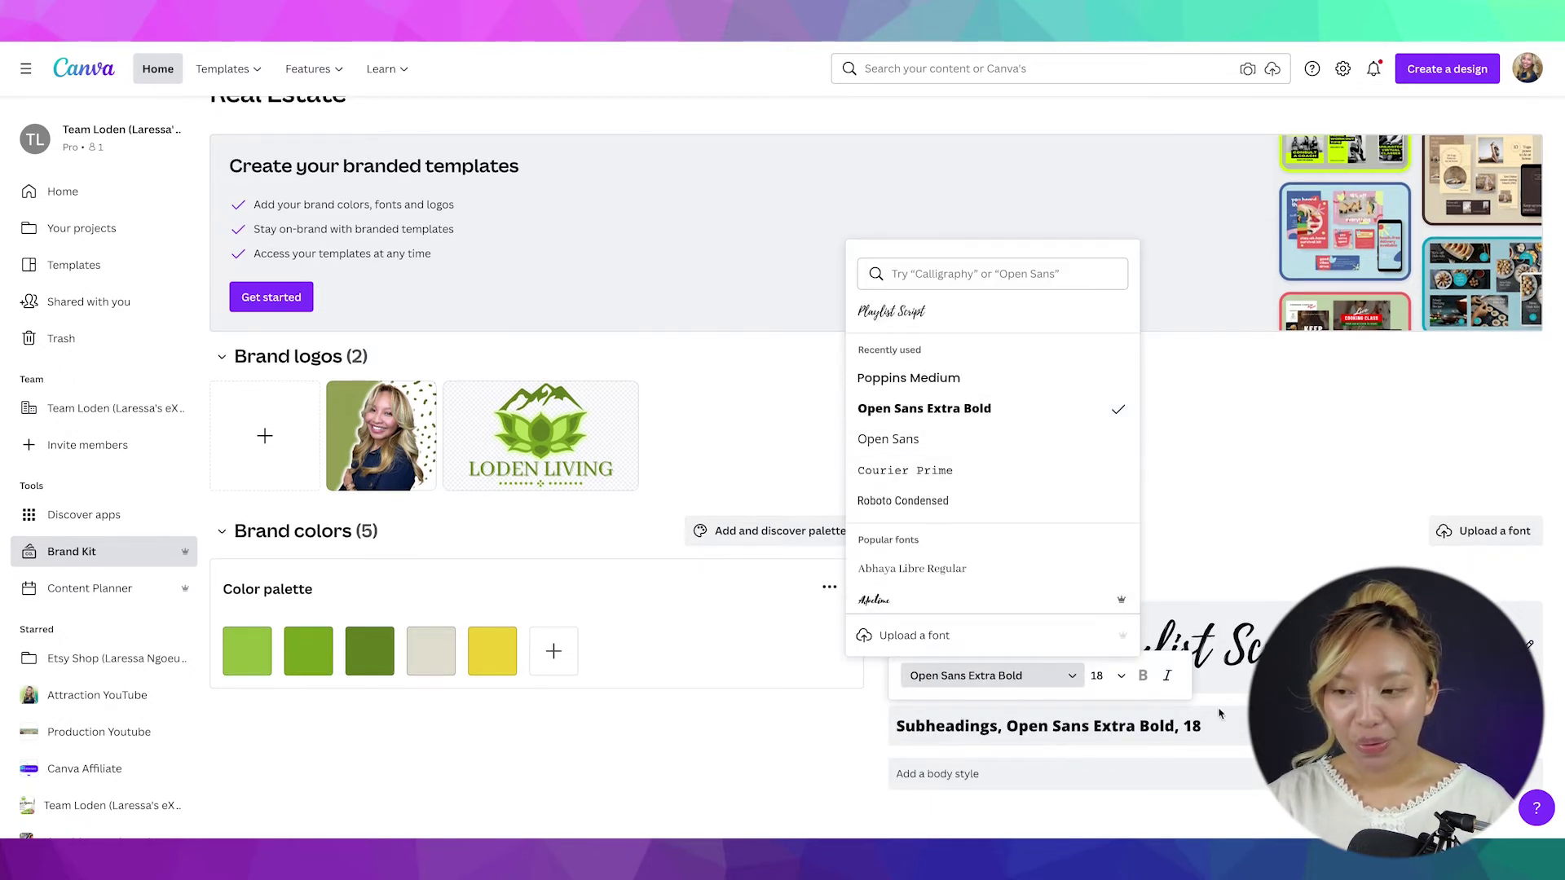
pyautogui.click(1106, 675)
pyautogui.click(1122, 677)
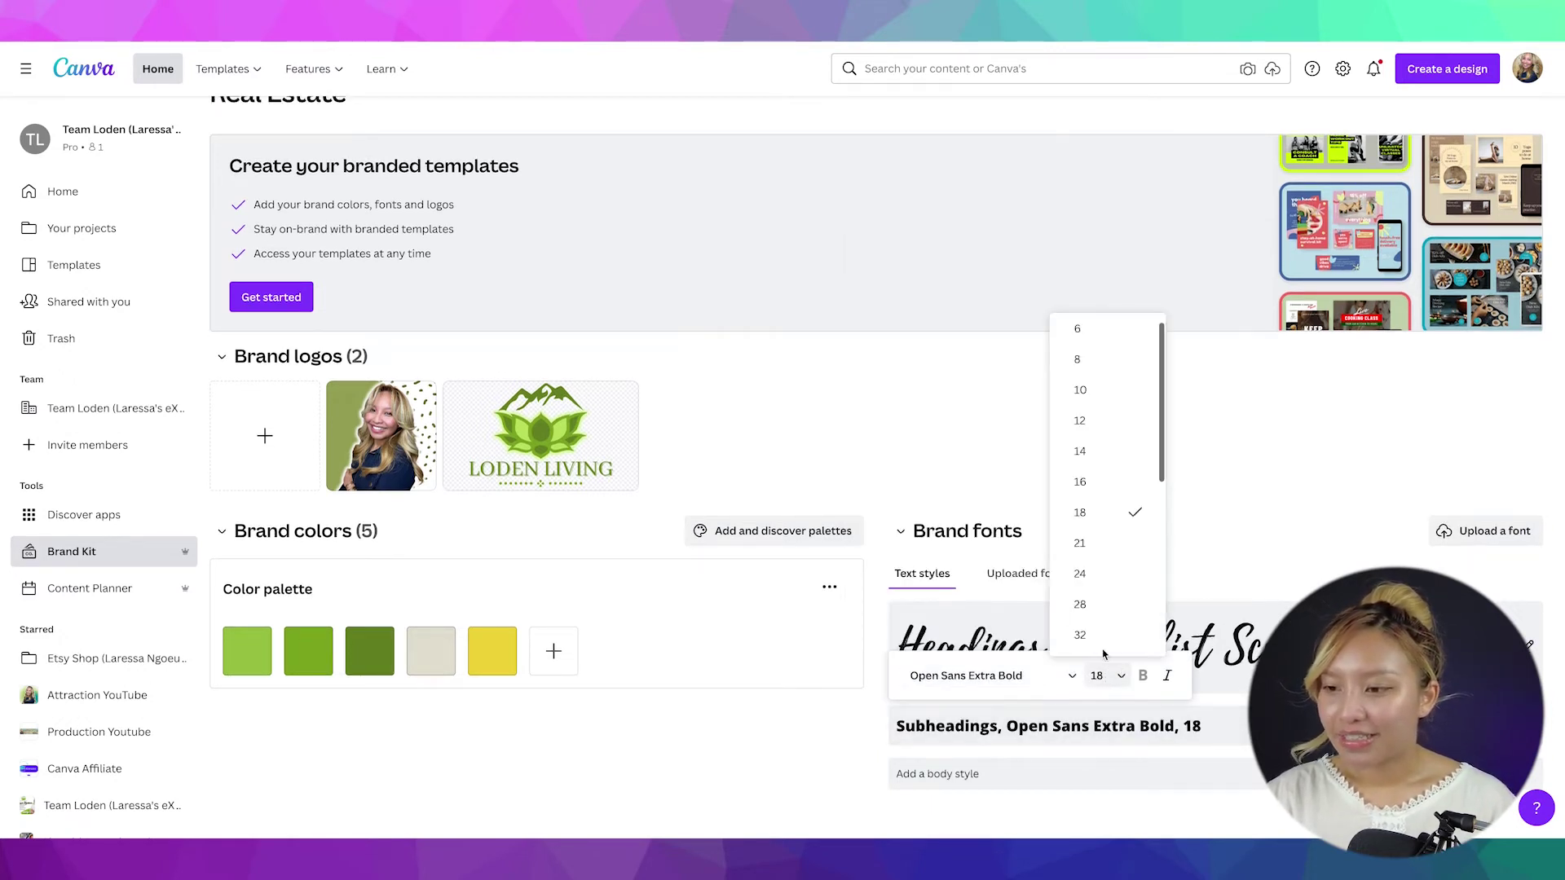
pyautogui.scroll(-1, 1089, 574)
pyautogui.click(1090, 545)
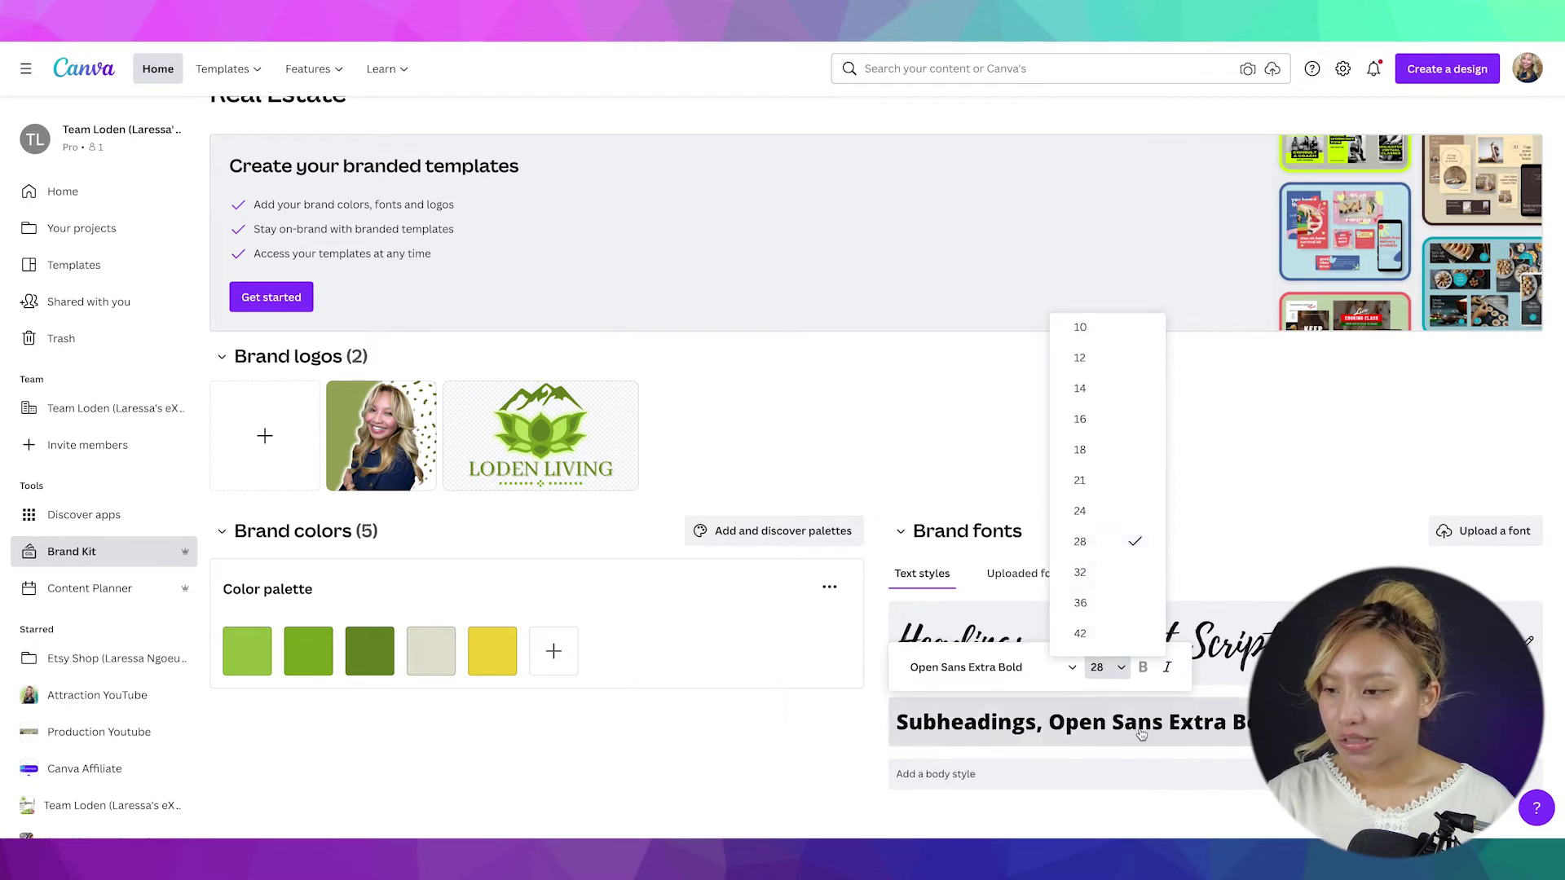
pyautogui.click(970, 774)
# Step: Set the body text style to Open Sans, size 28
pyautogui.click(982, 736)
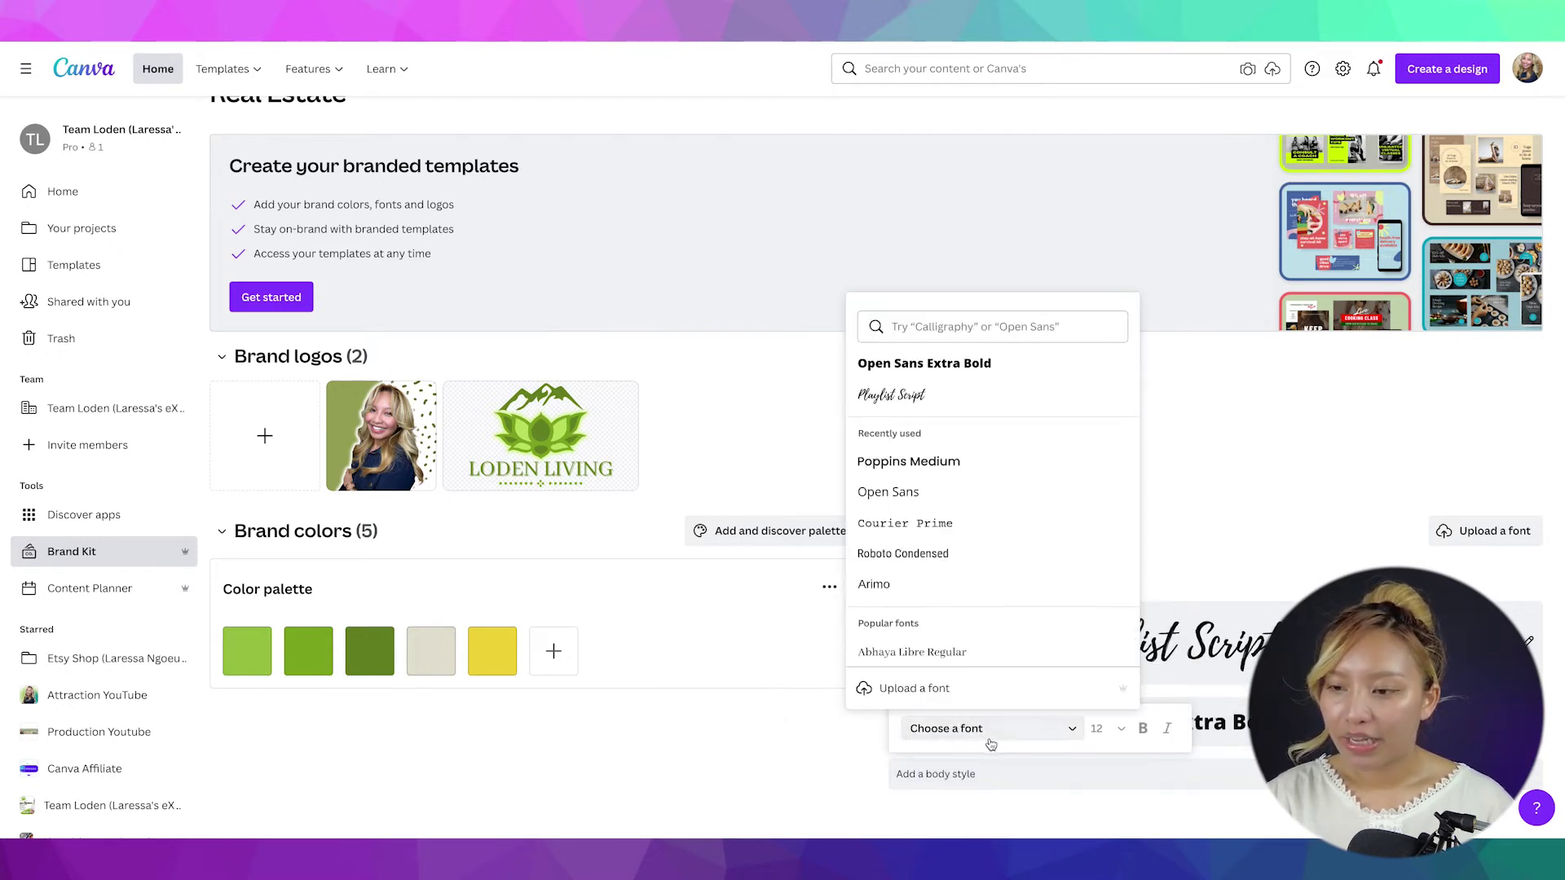
pyautogui.click(949, 493)
pyautogui.click(1103, 729)
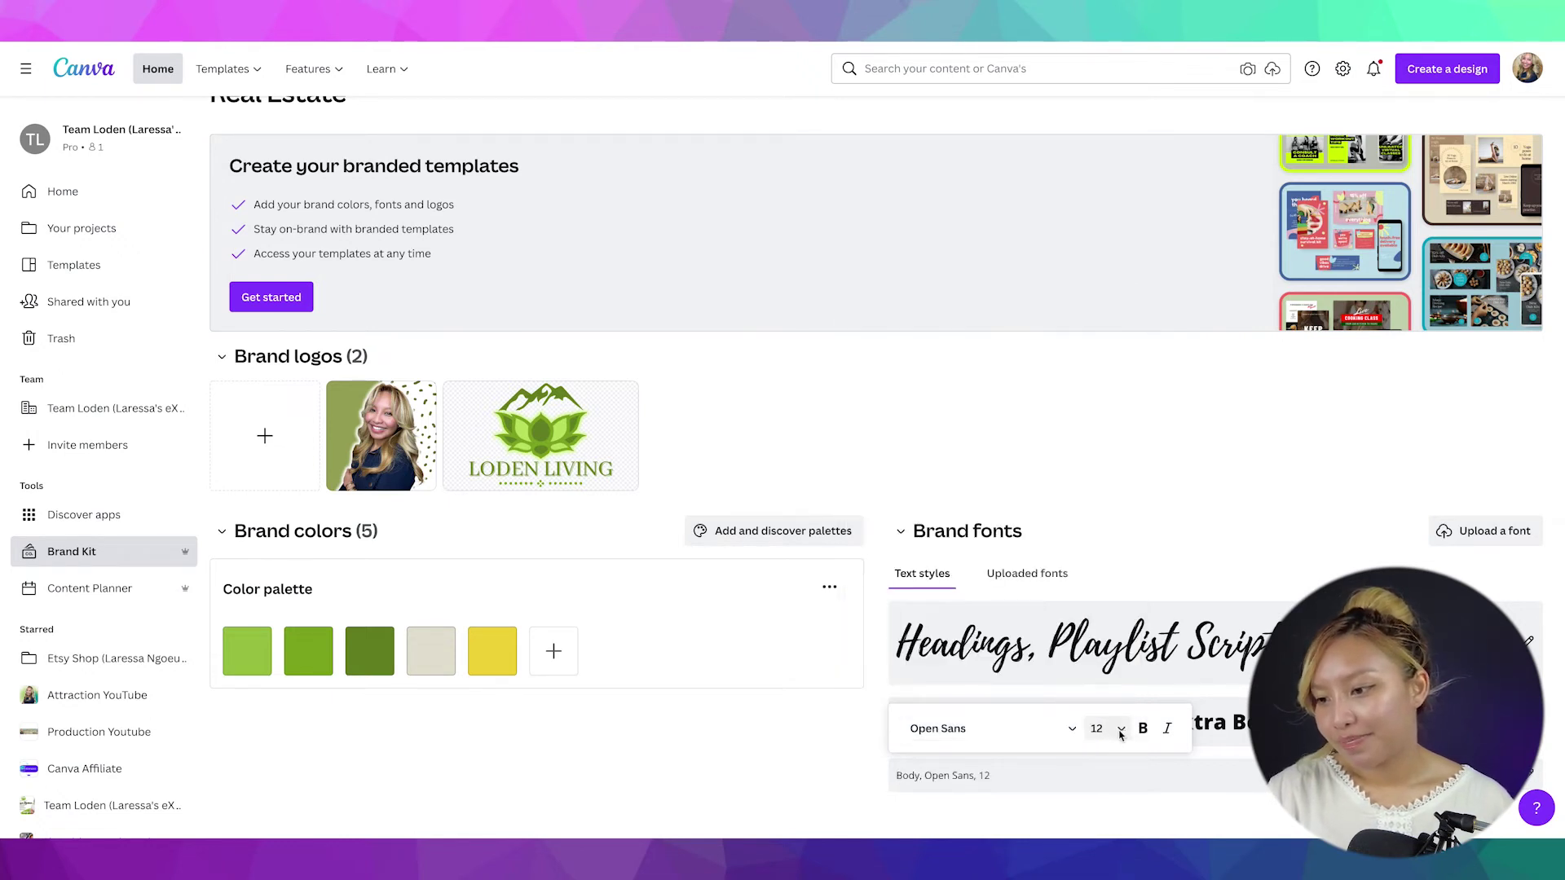
pyautogui.click(1104, 730)
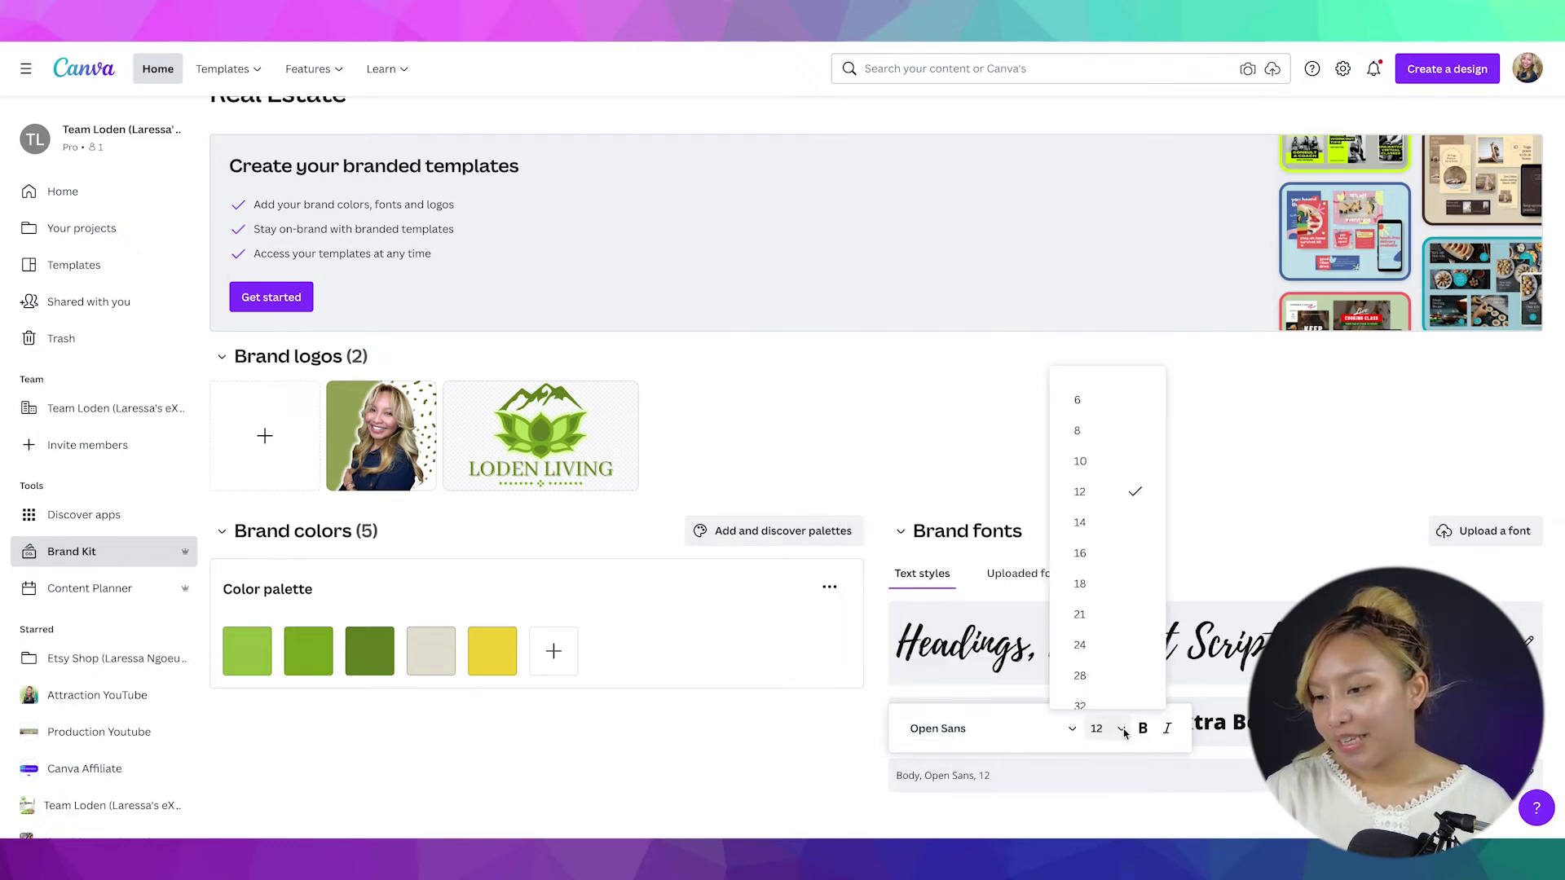
pyautogui.click(1107, 661)
pyautogui.click(822, 762)
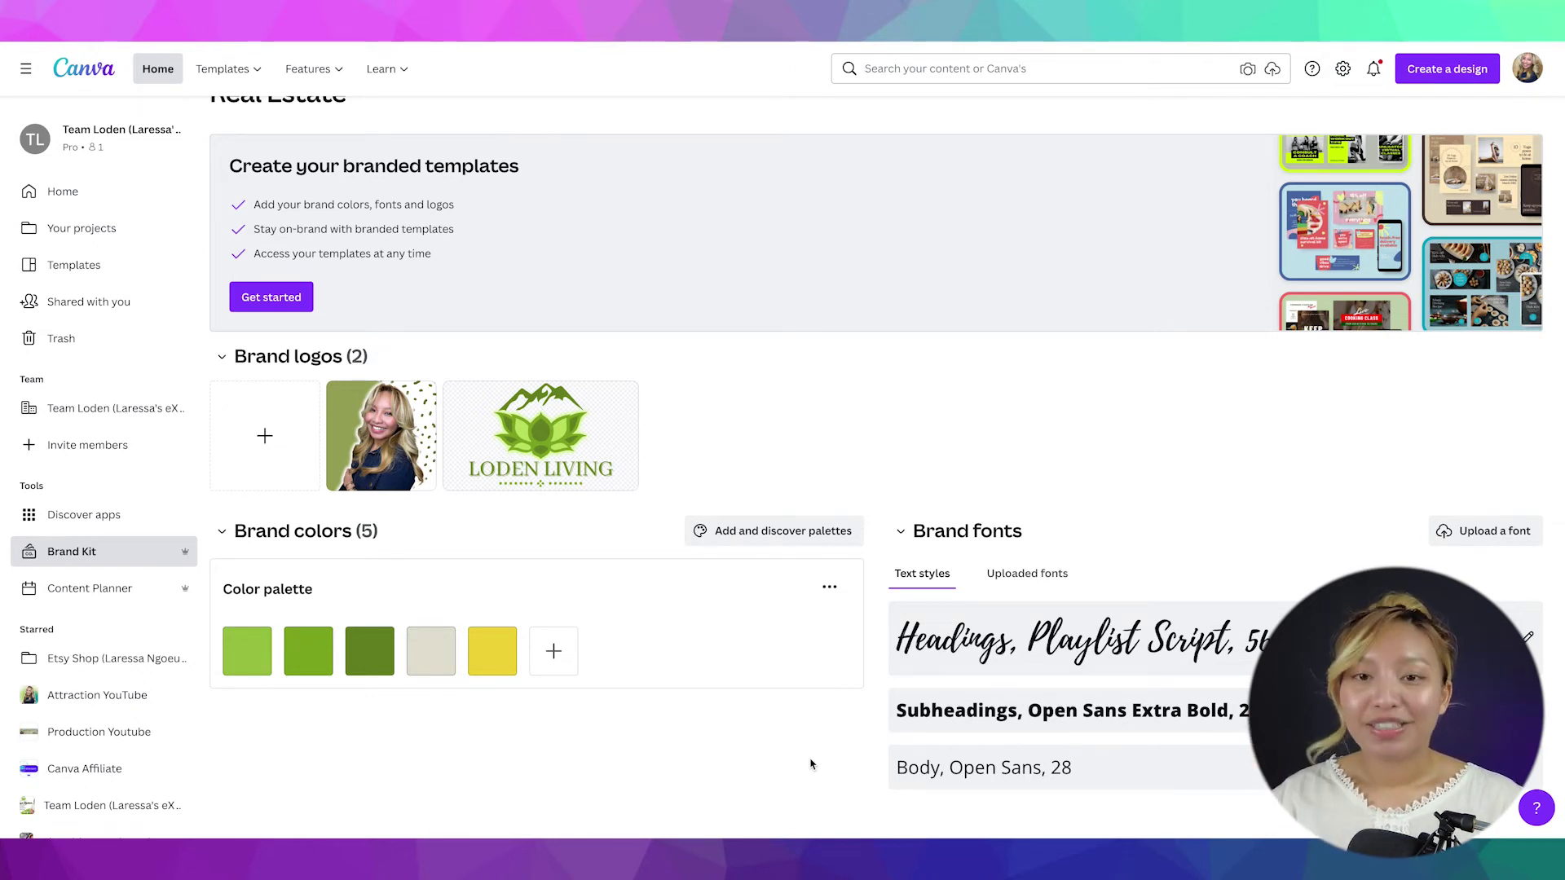
# Step: Open the Instagram post's background colour panel and bring up the brand kit chooser
pyautogui.click(159, 69)
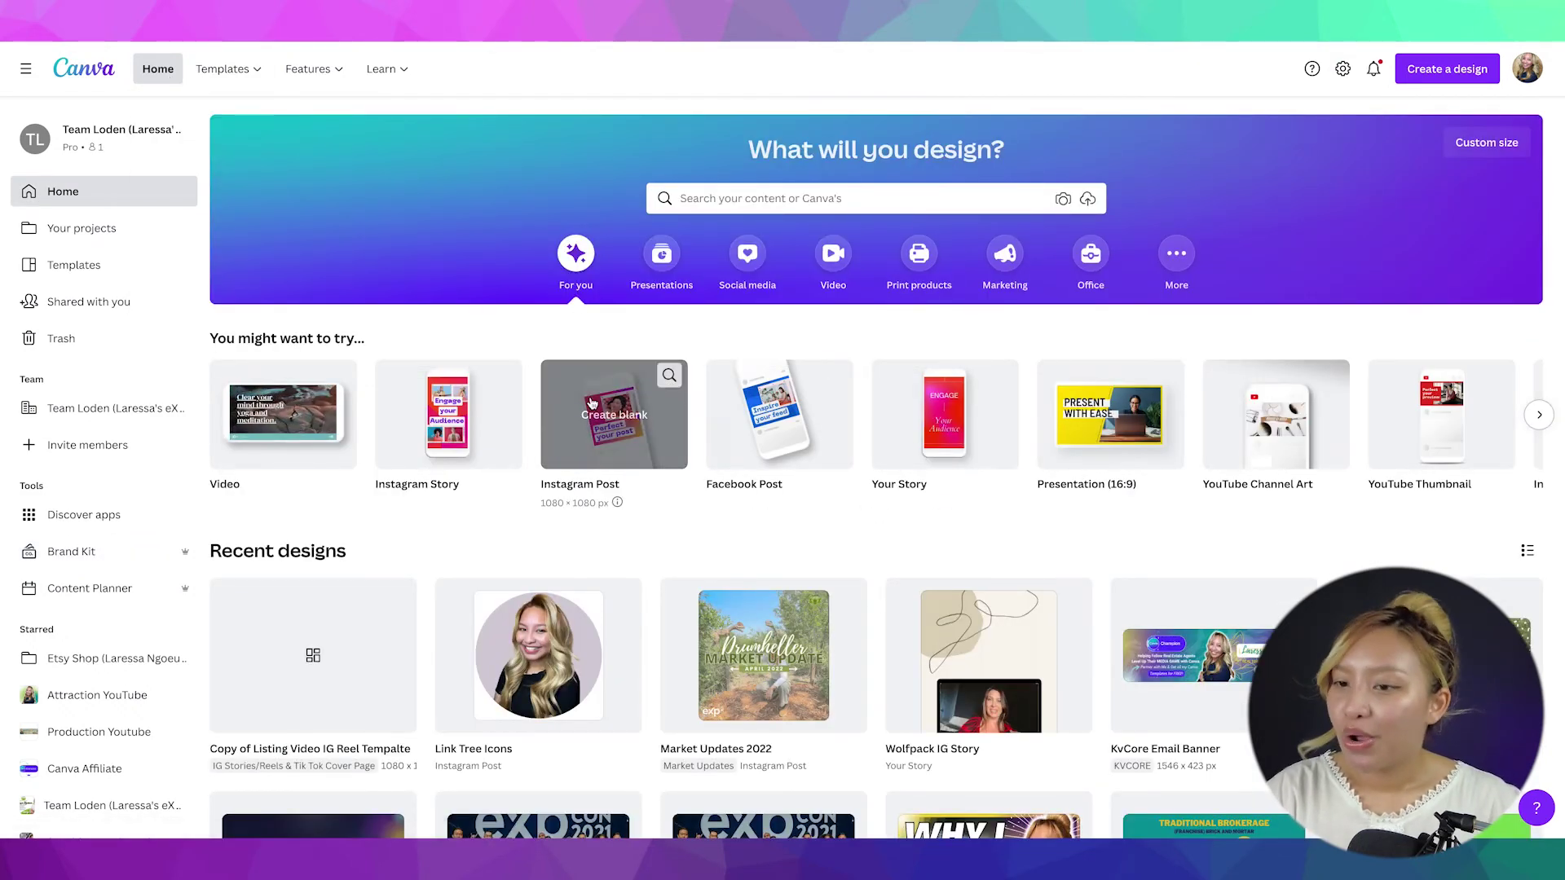
pyautogui.hscroll(-3, 603, 405)
pyautogui.hscroll(3, 674, 465)
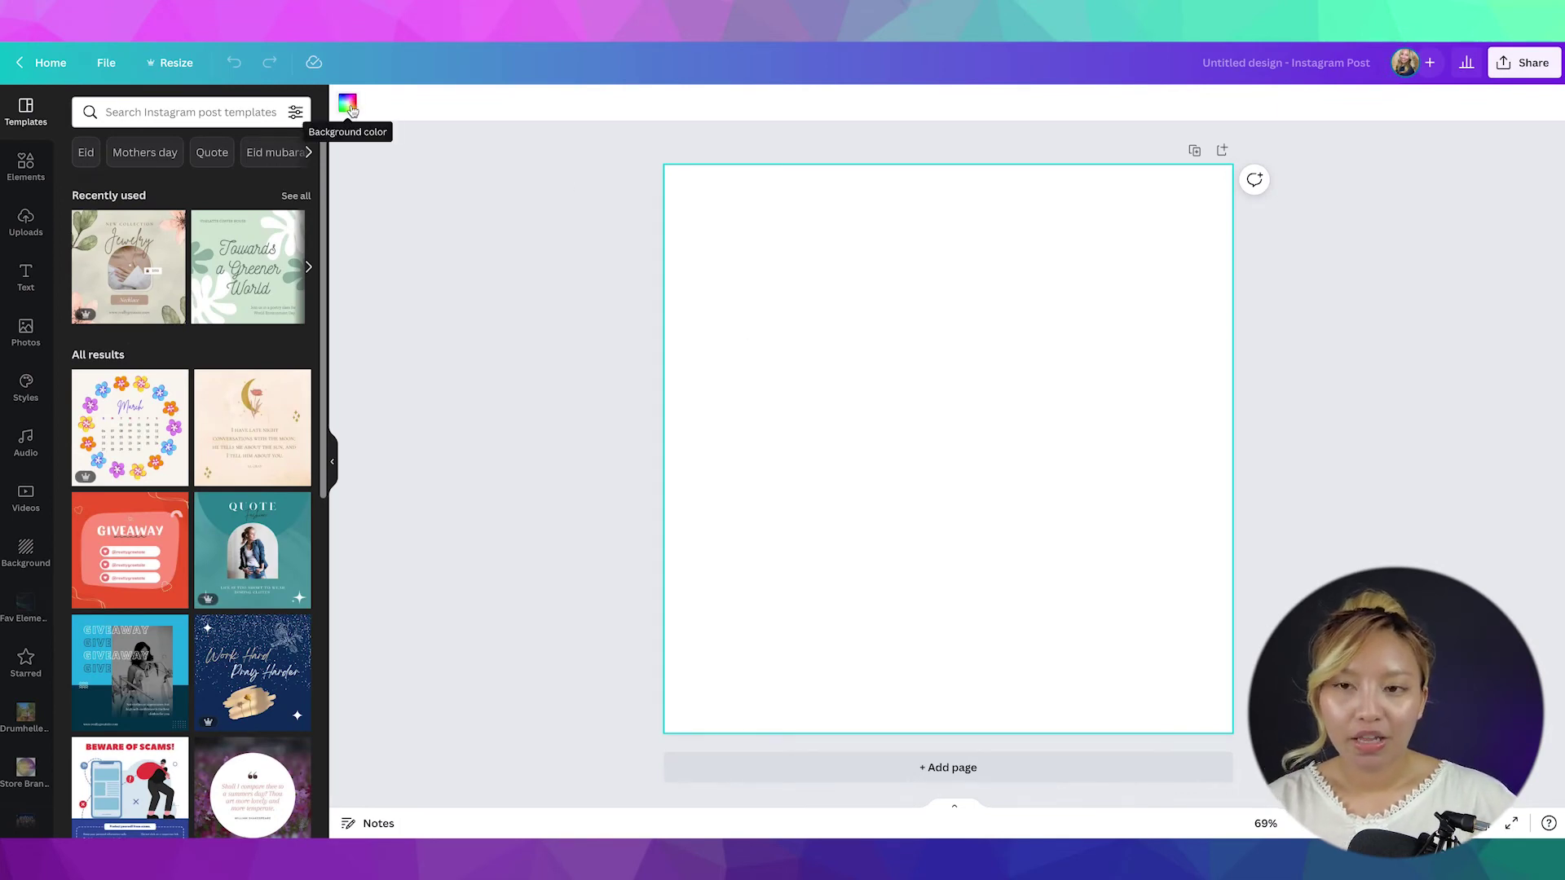
pyautogui.click(347, 103)
pyautogui.click(149, 234)
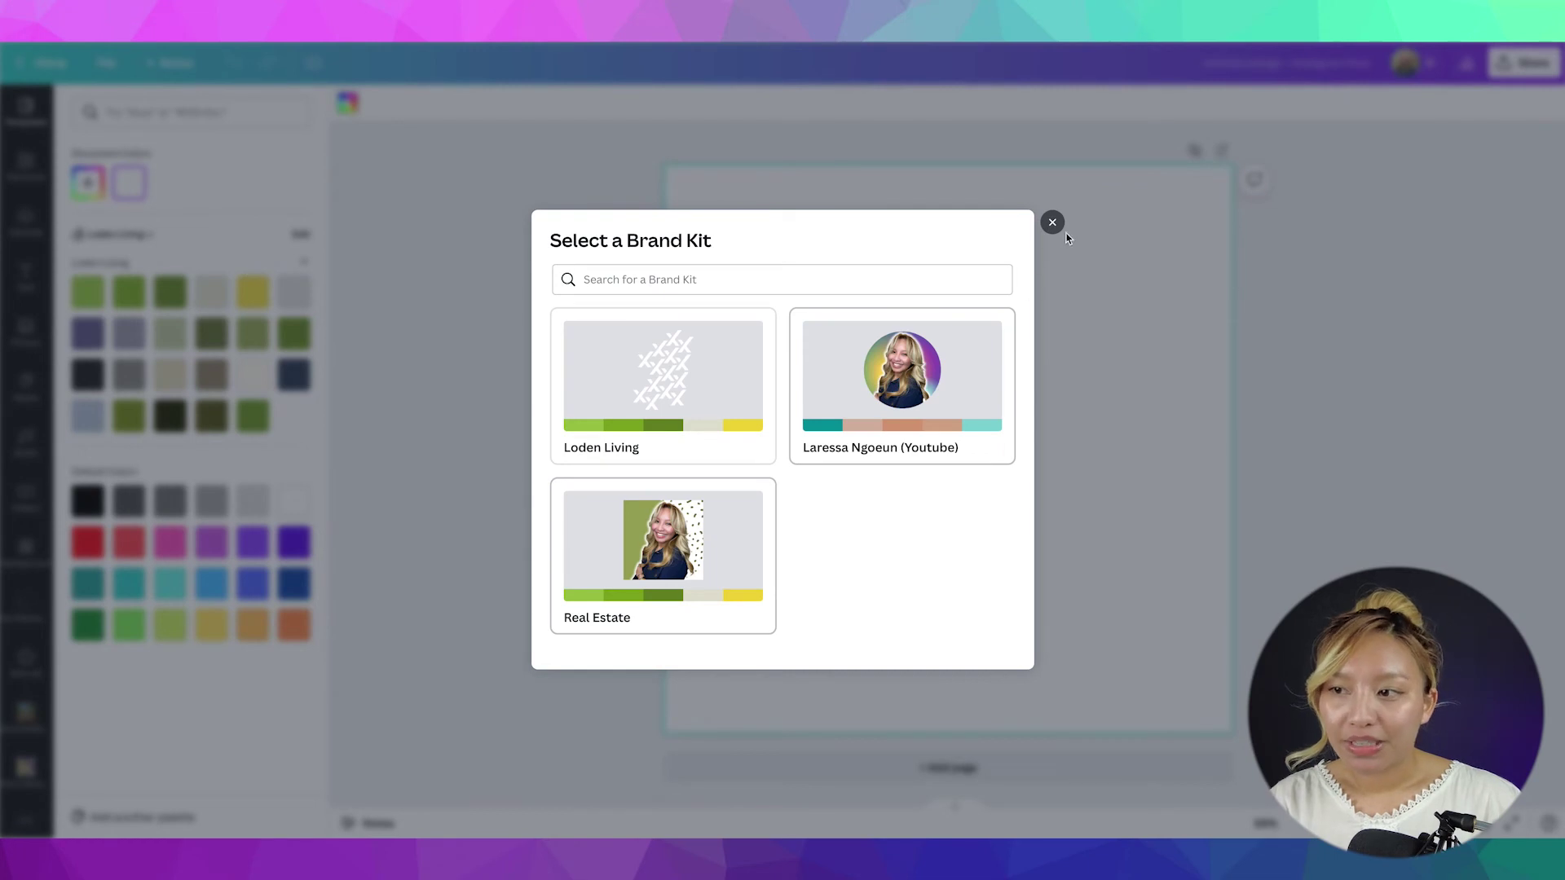
pyautogui.click(1052, 223)
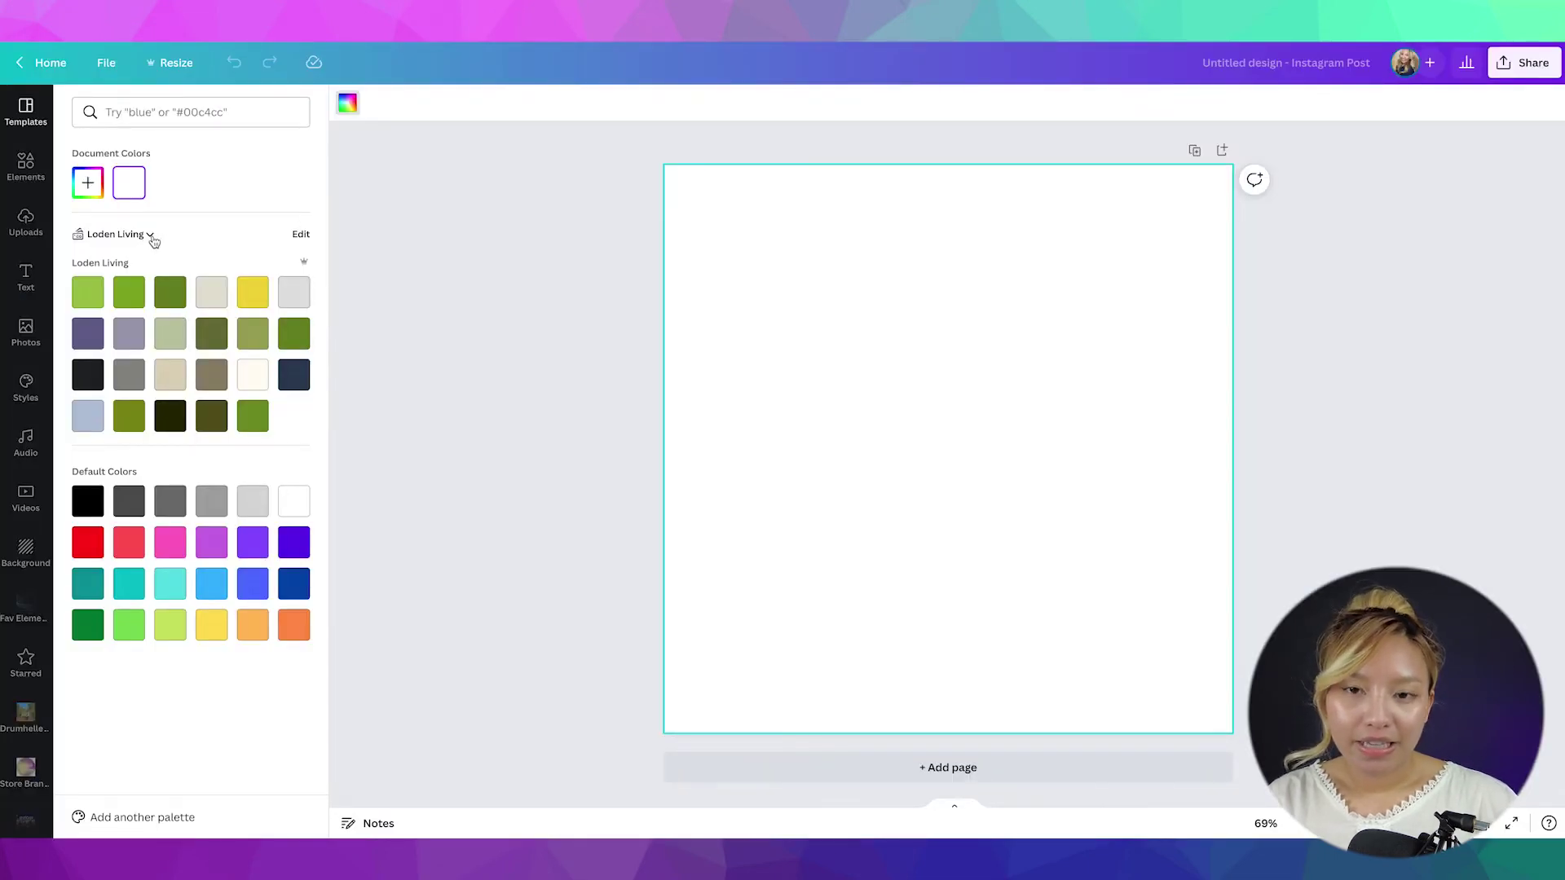
pyautogui.click(150, 236)
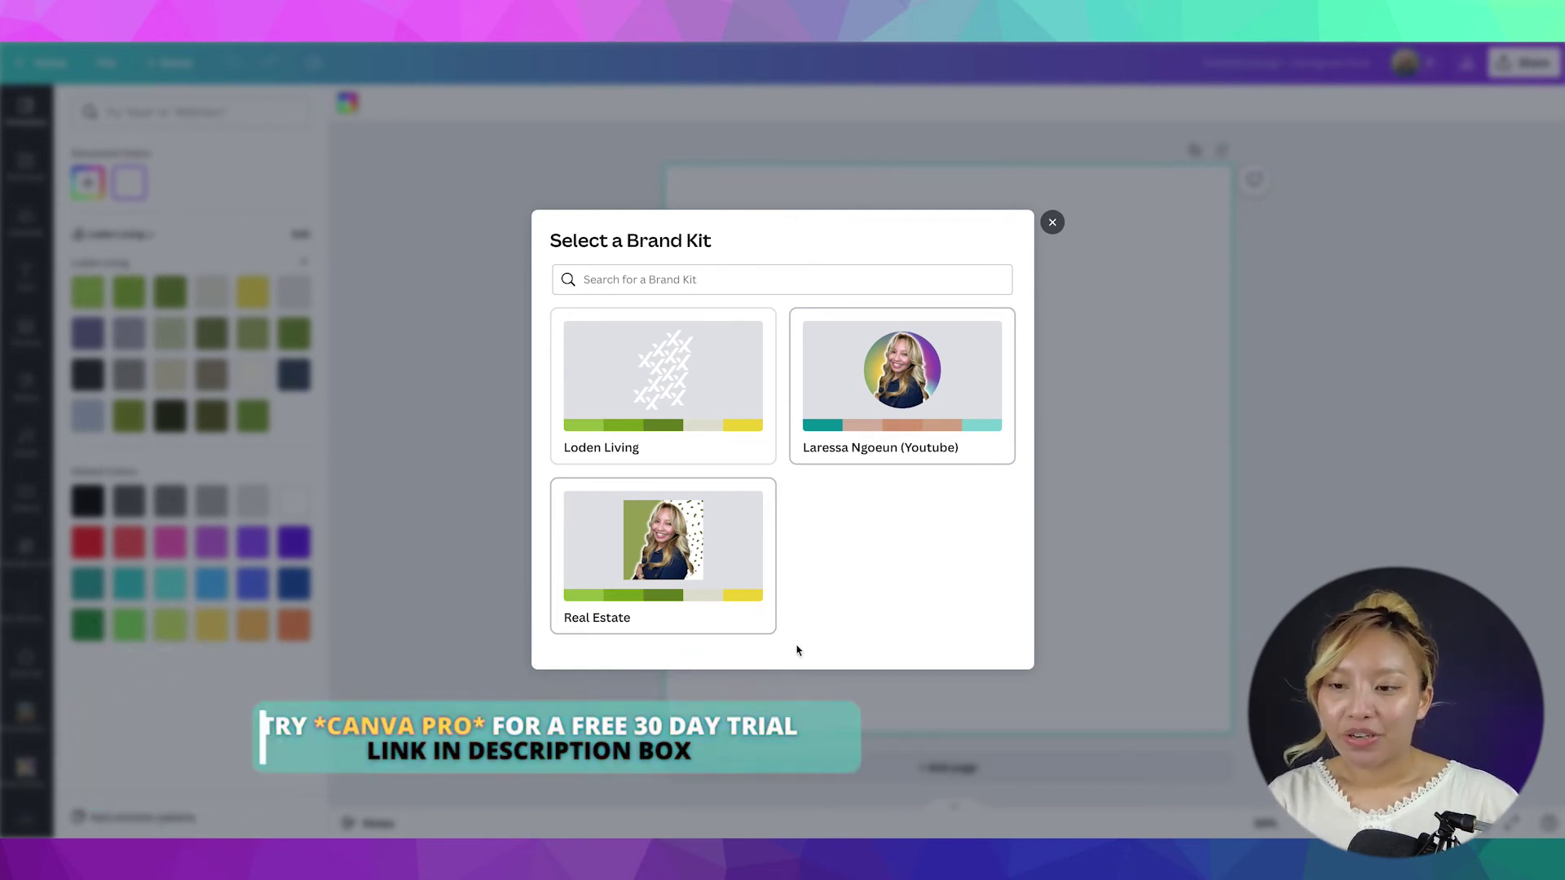
# Step: Switch to the Real Estate kit, preview each swatch, and keep the light green #9DC347 background
pyautogui.click(662, 582)
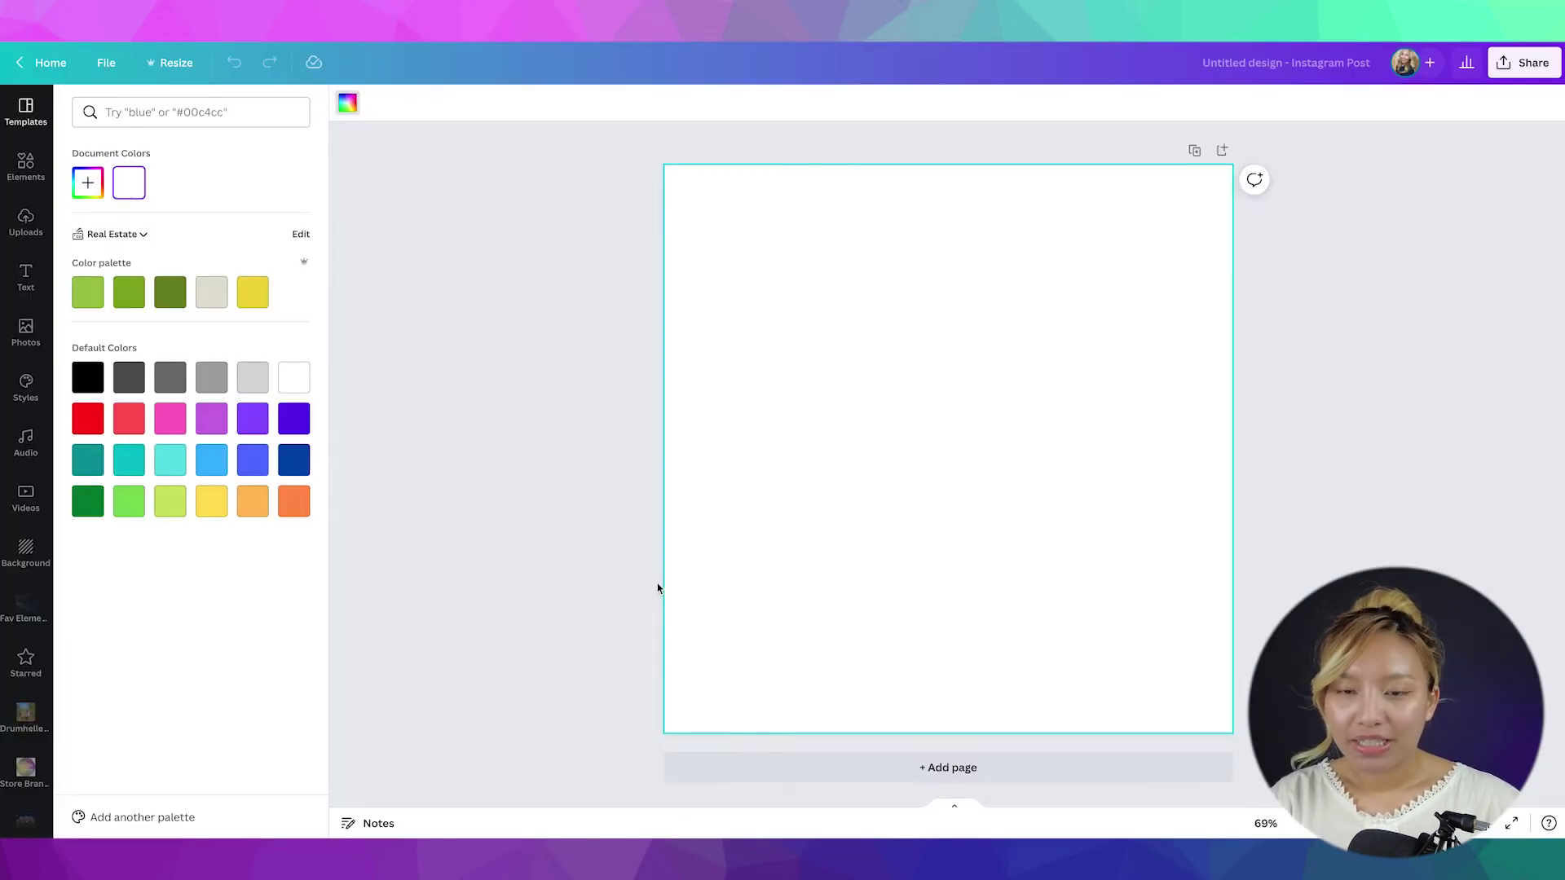
pyautogui.click(101, 306)
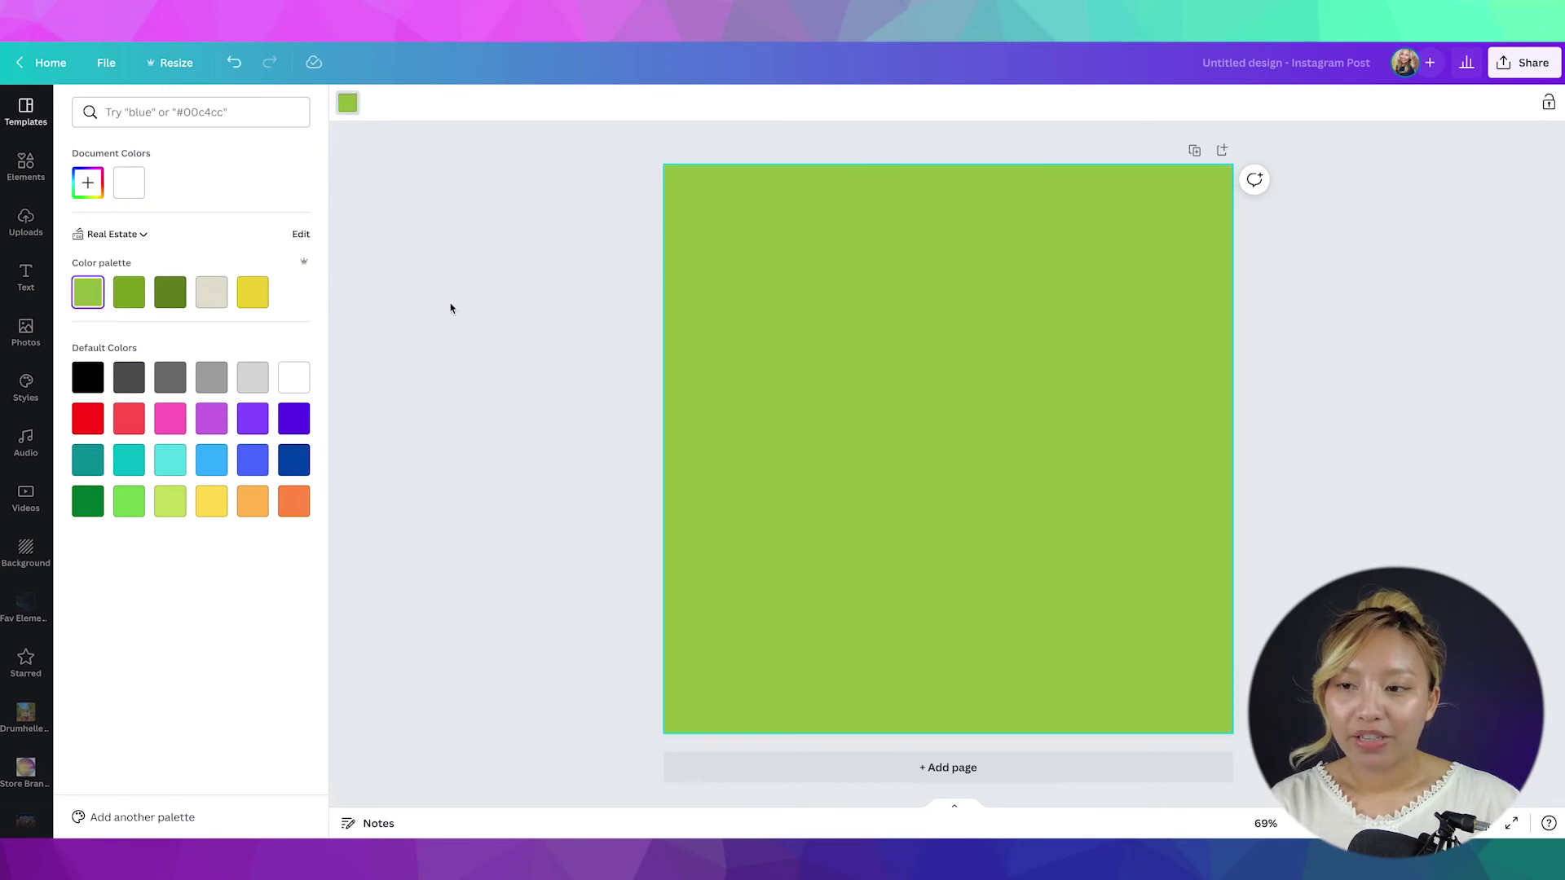
pyautogui.click(129, 299)
pyautogui.click(170, 298)
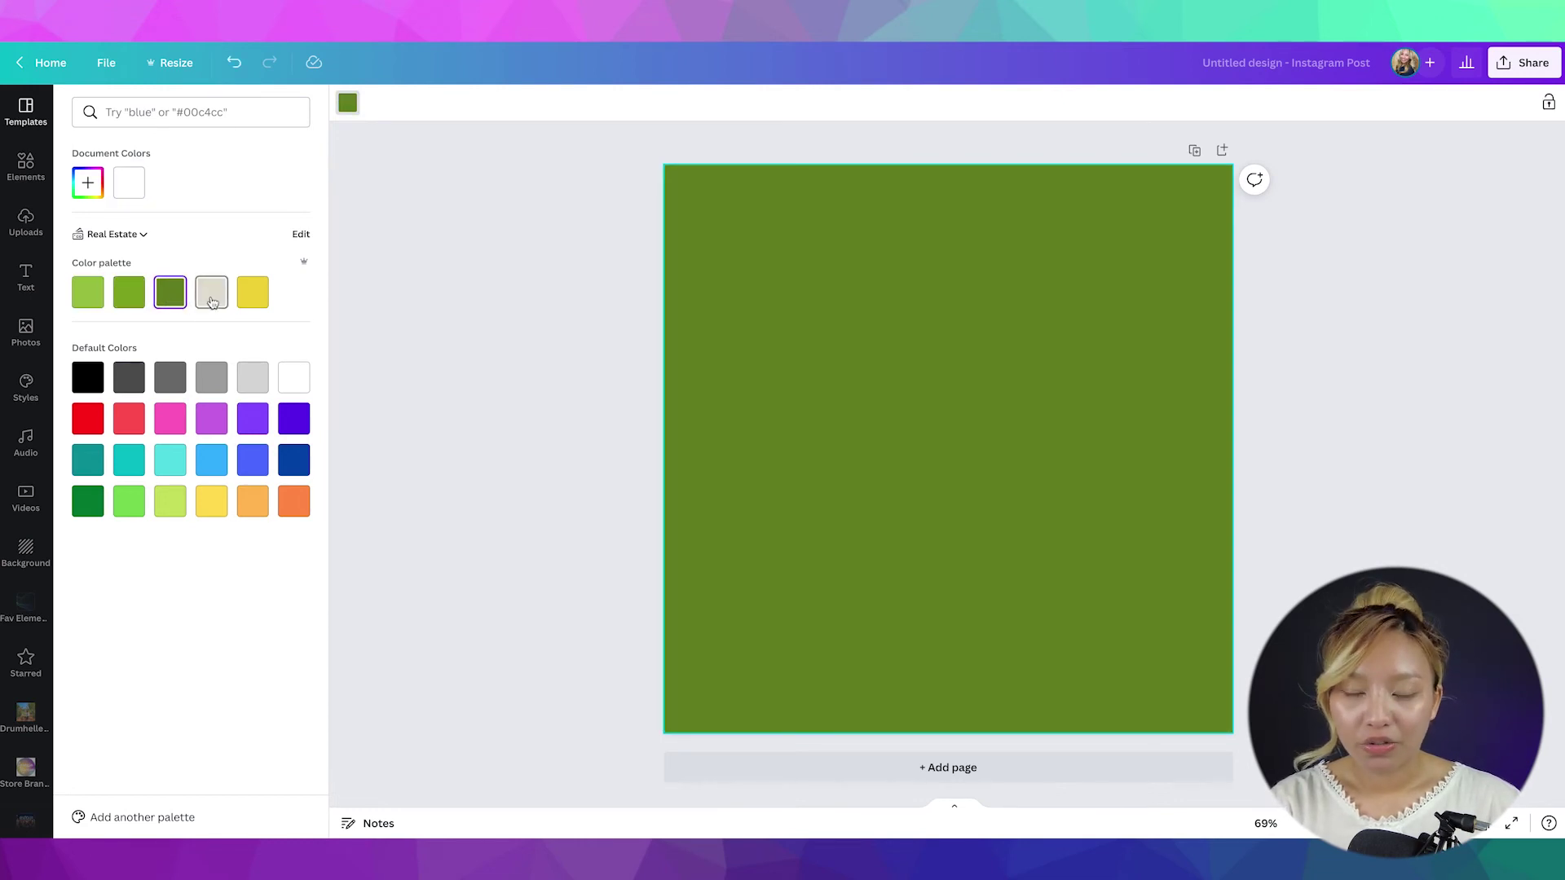
pyautogui.click(212, 300)
pyautogui.click(252, 296)
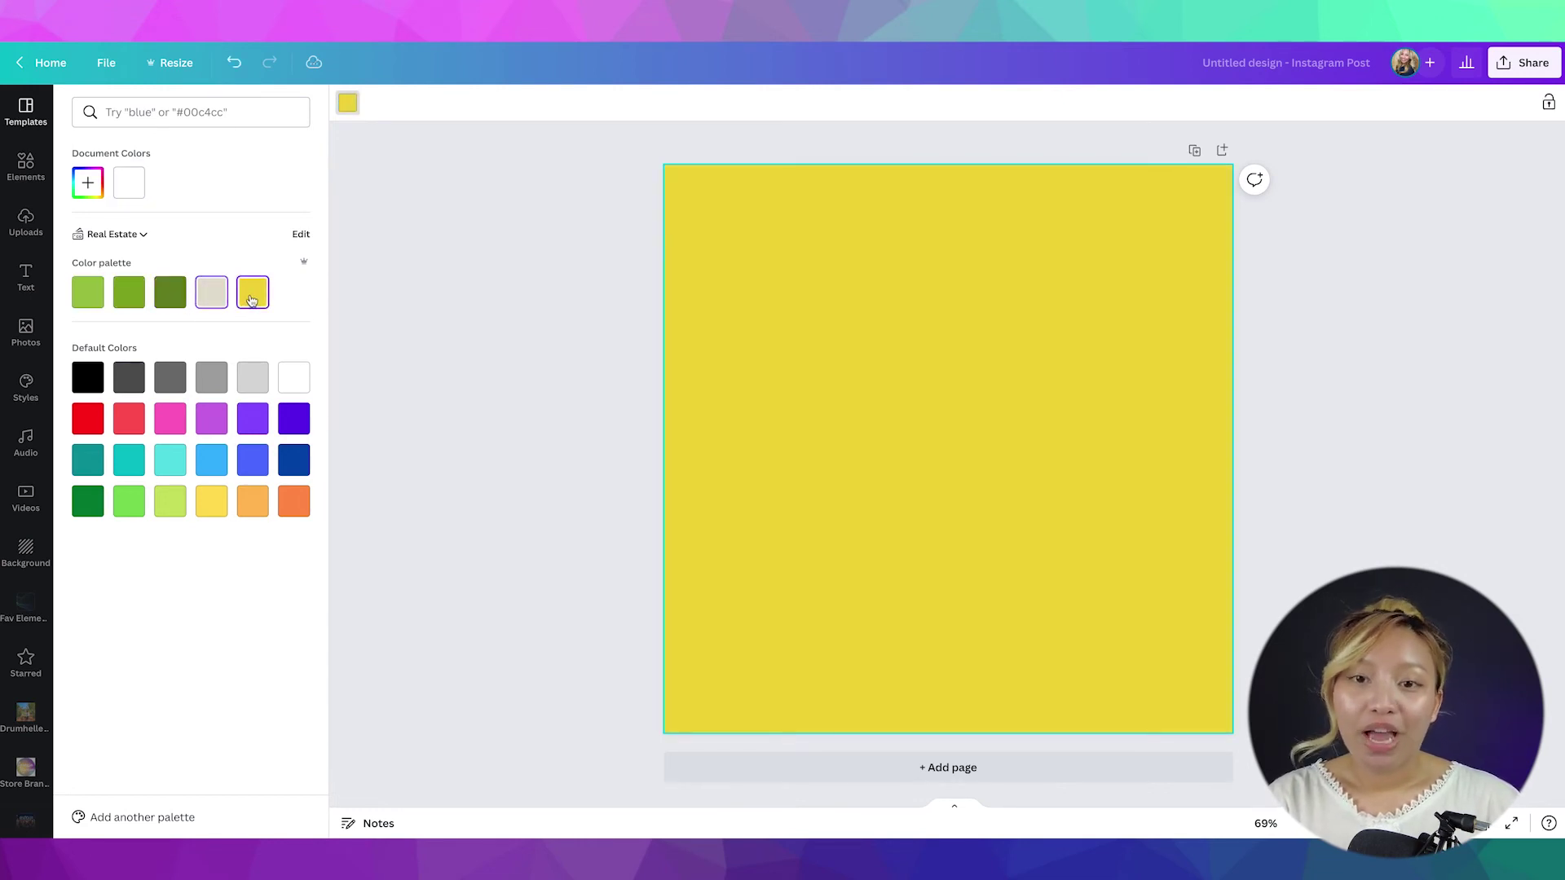
pyautogui.click(89, 298)
pyautogui.click(88, 183)
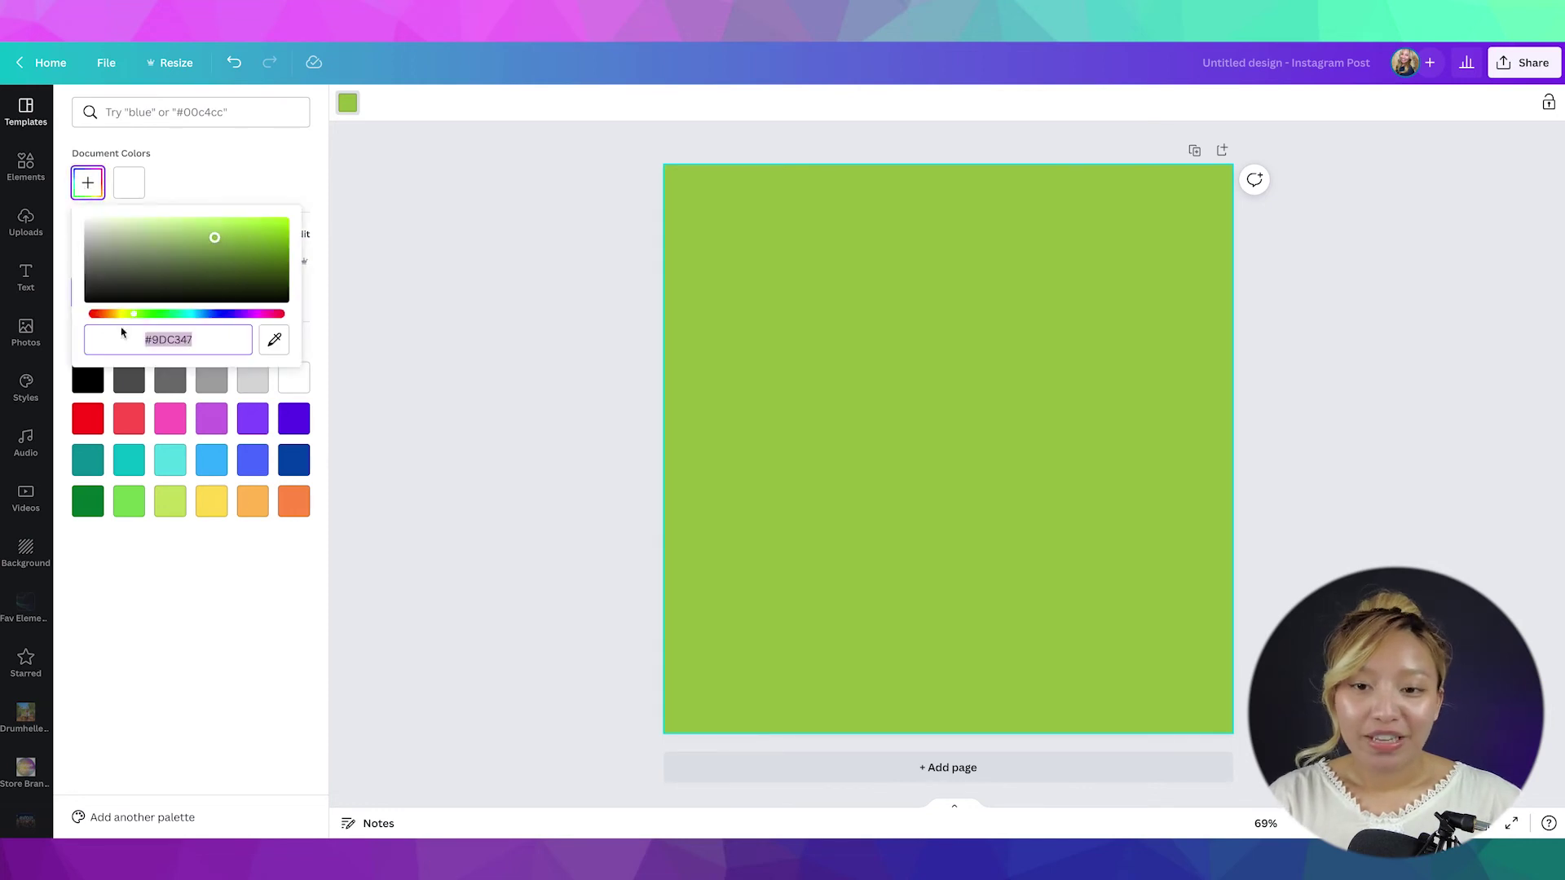
pyautogui.click(374, 343)
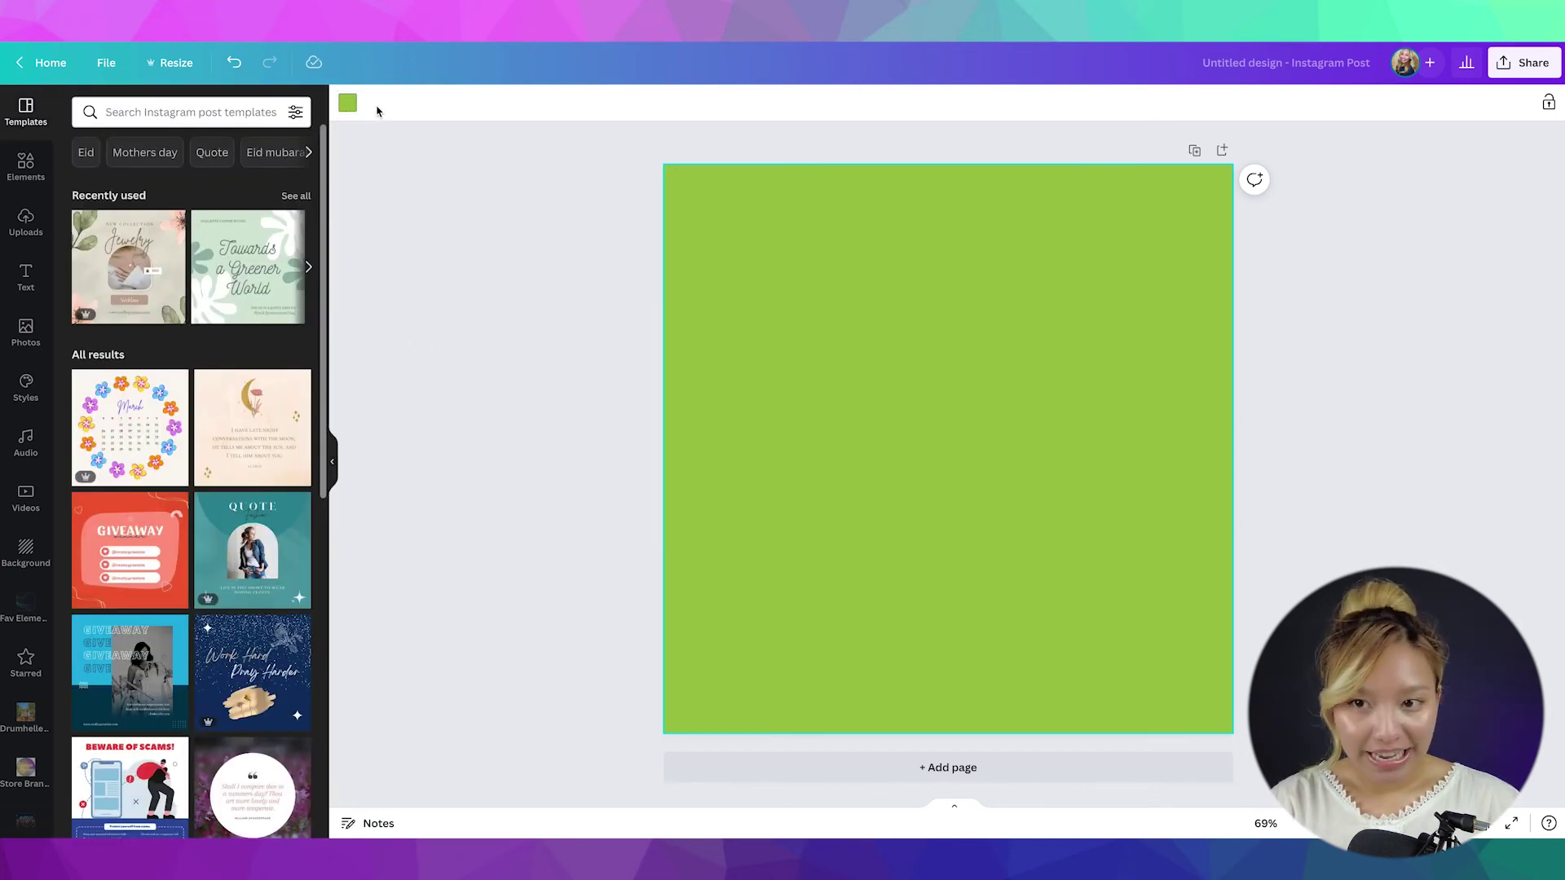
pyautogui.click(342, 105)
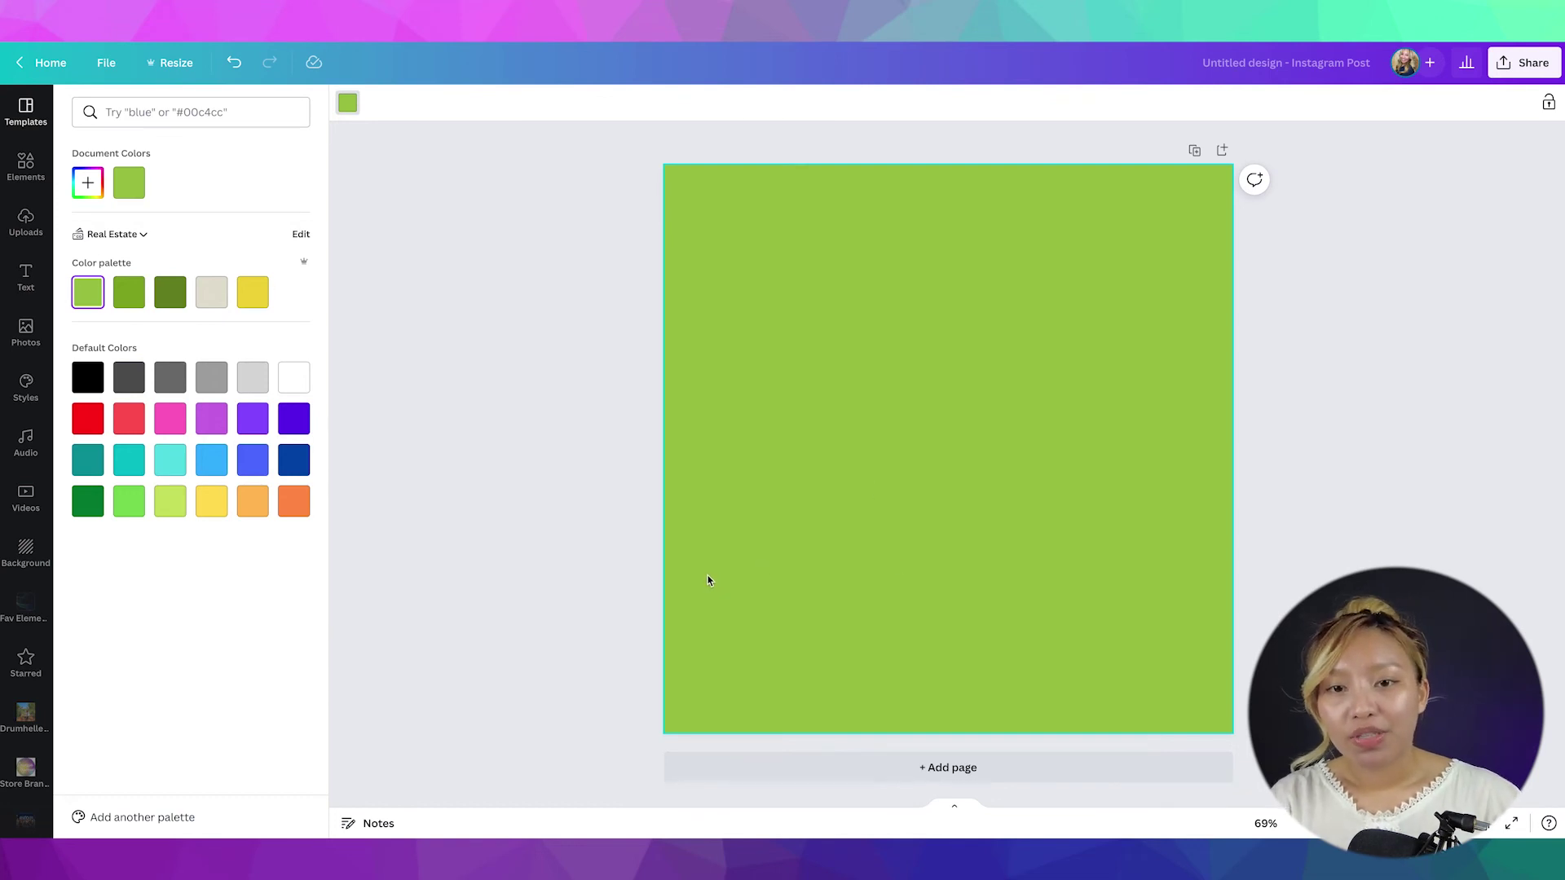
# Step: Add brand heading, subheading and body text boxes in Playlist Script and Open Sans
pyautogui.click(29, 281)
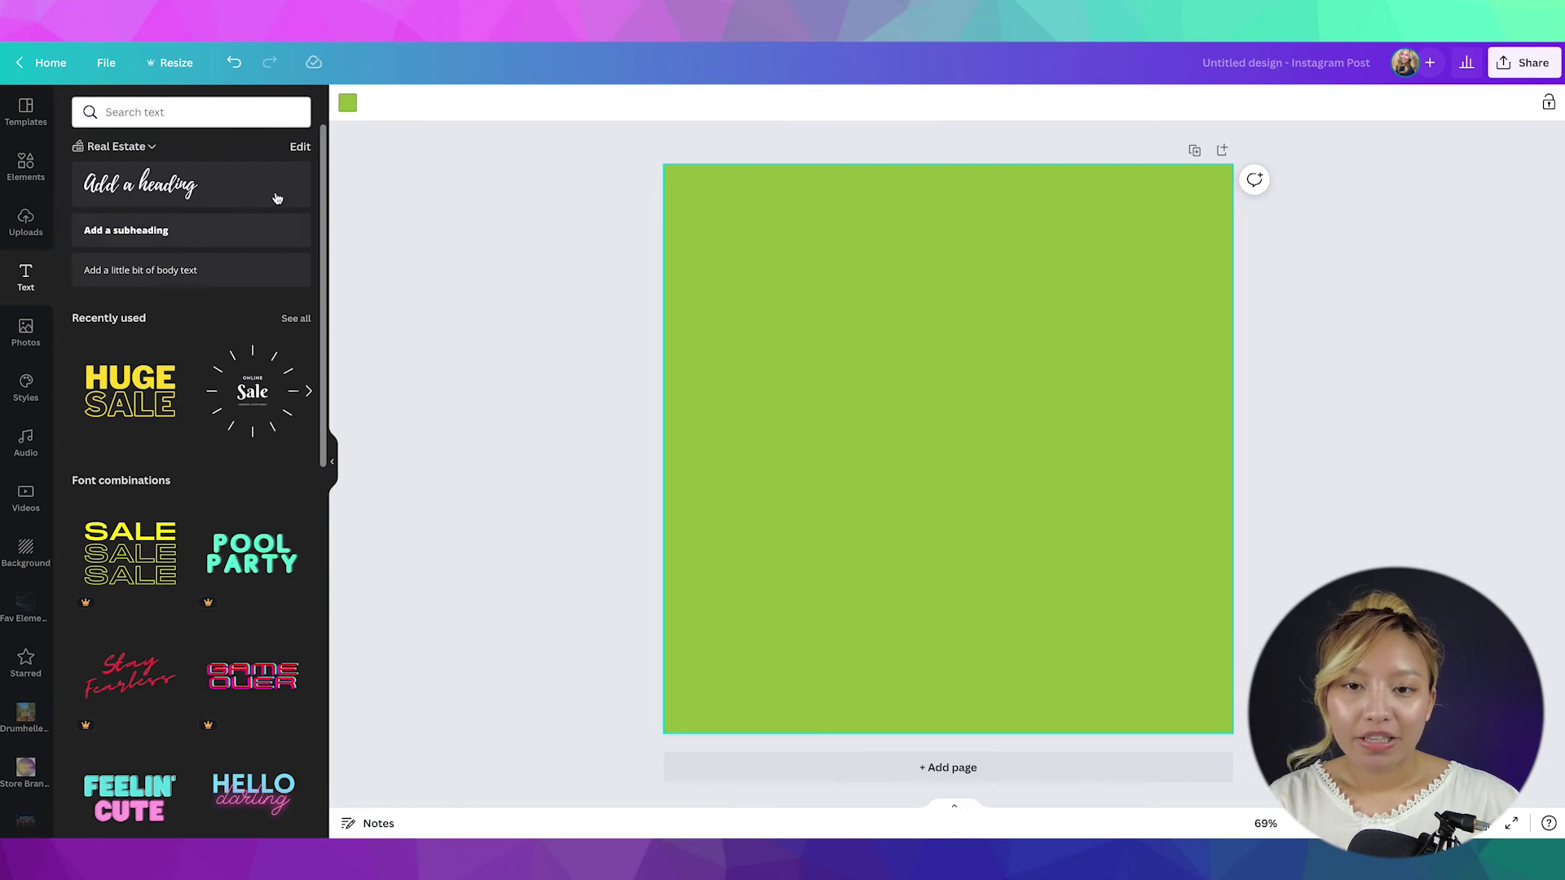
pyautogui.click(151, 148)
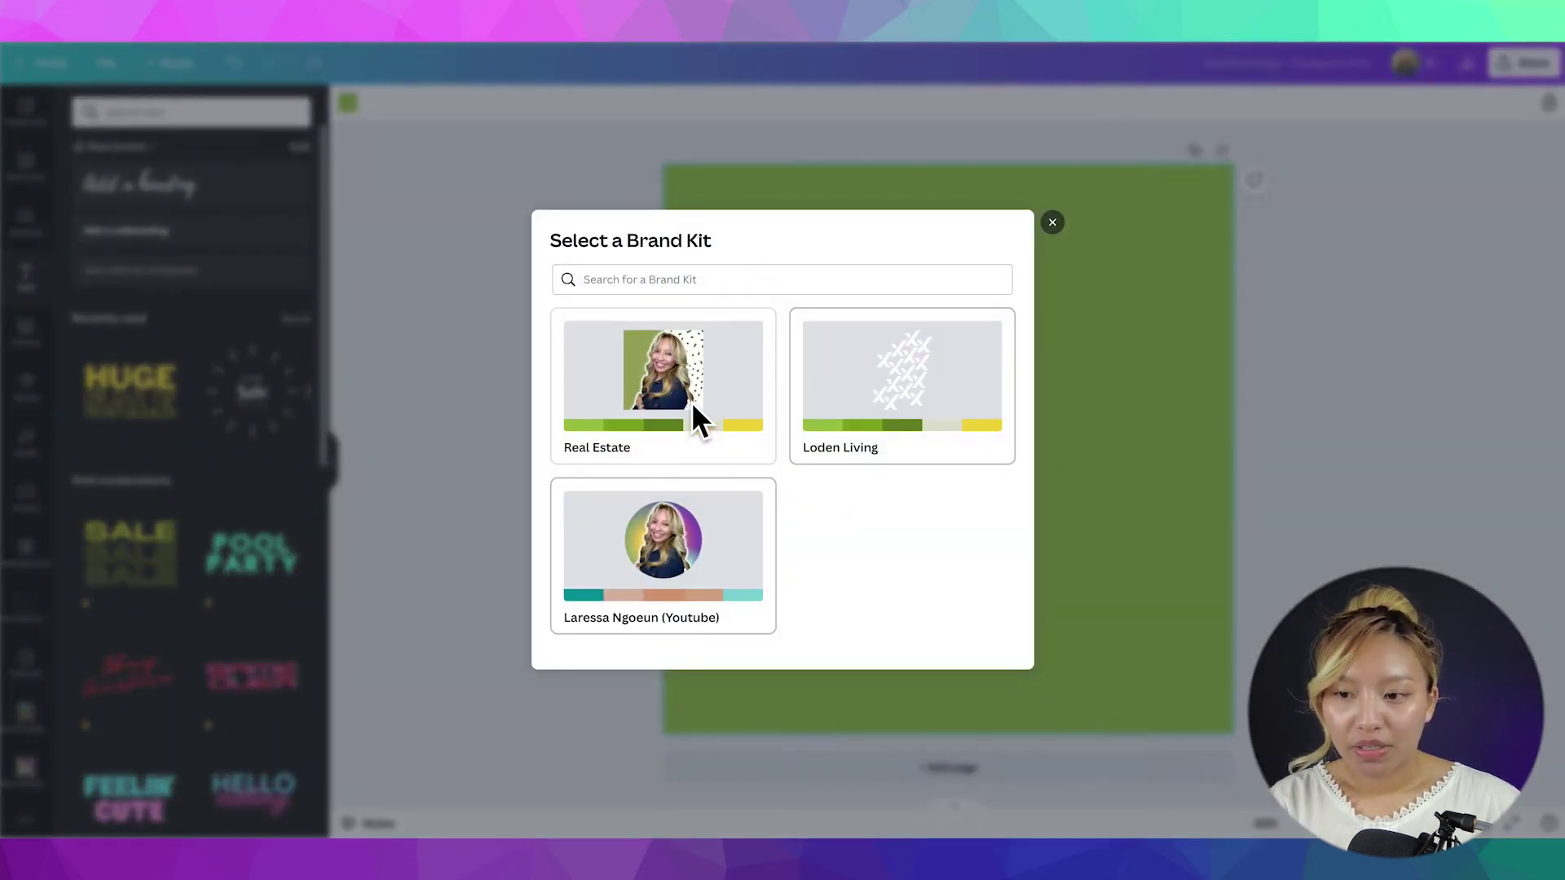
pyautogui.click(486, 245)
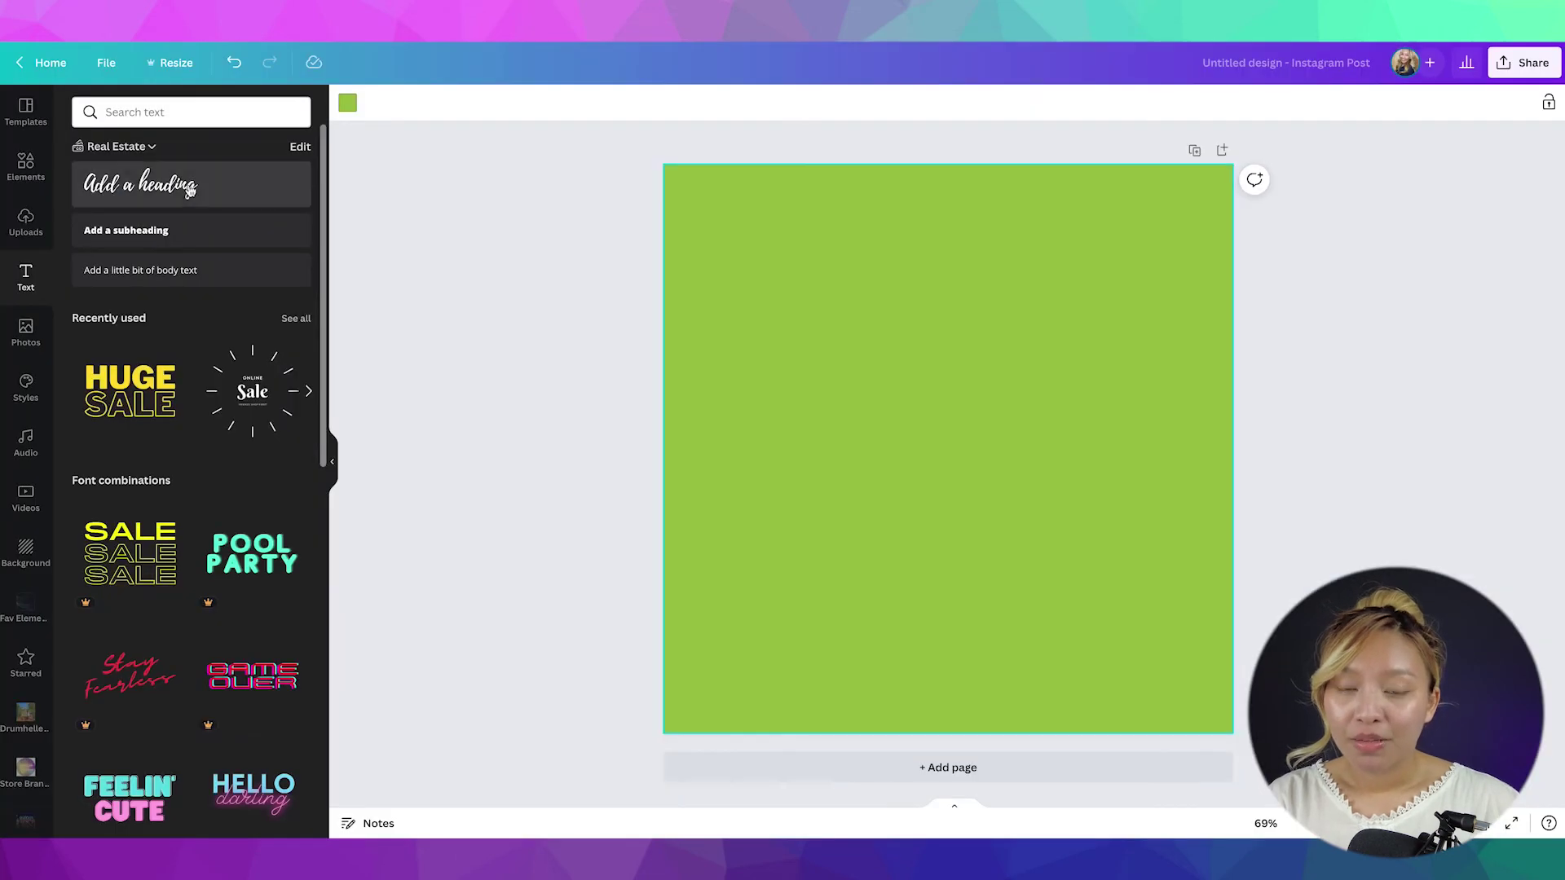
pyautogui.click(188, 184)
pyautogui.click(217, 238)
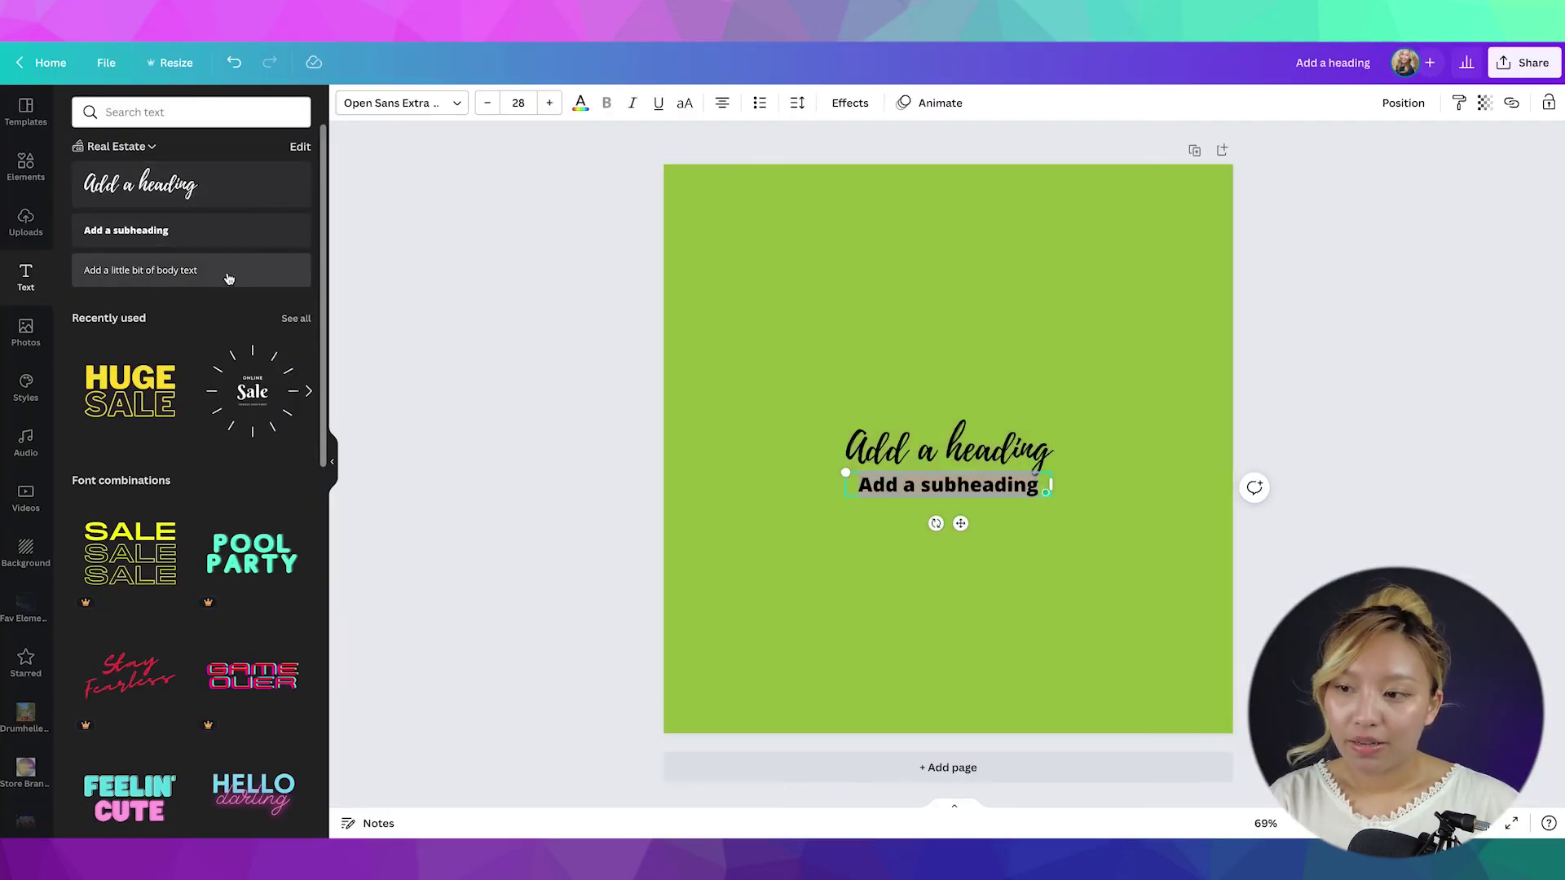
pyautogui.click(227, 273)
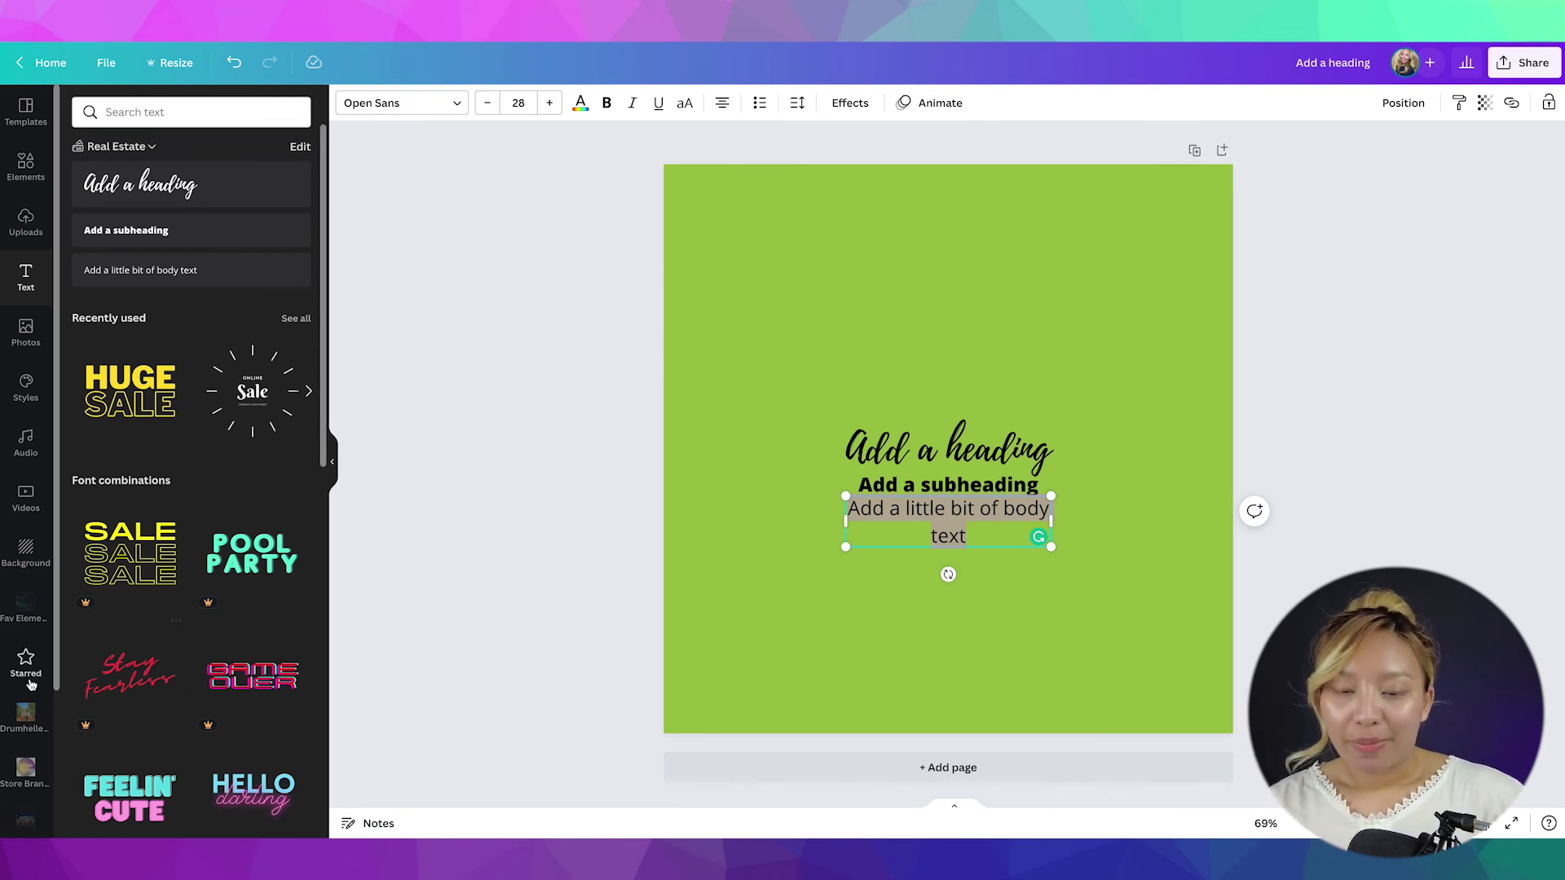
# Step: Place a shrunken Loden Living logo centred at the top and the portrait logo on the left
pyautogui.scroll(-3, 27, 678)
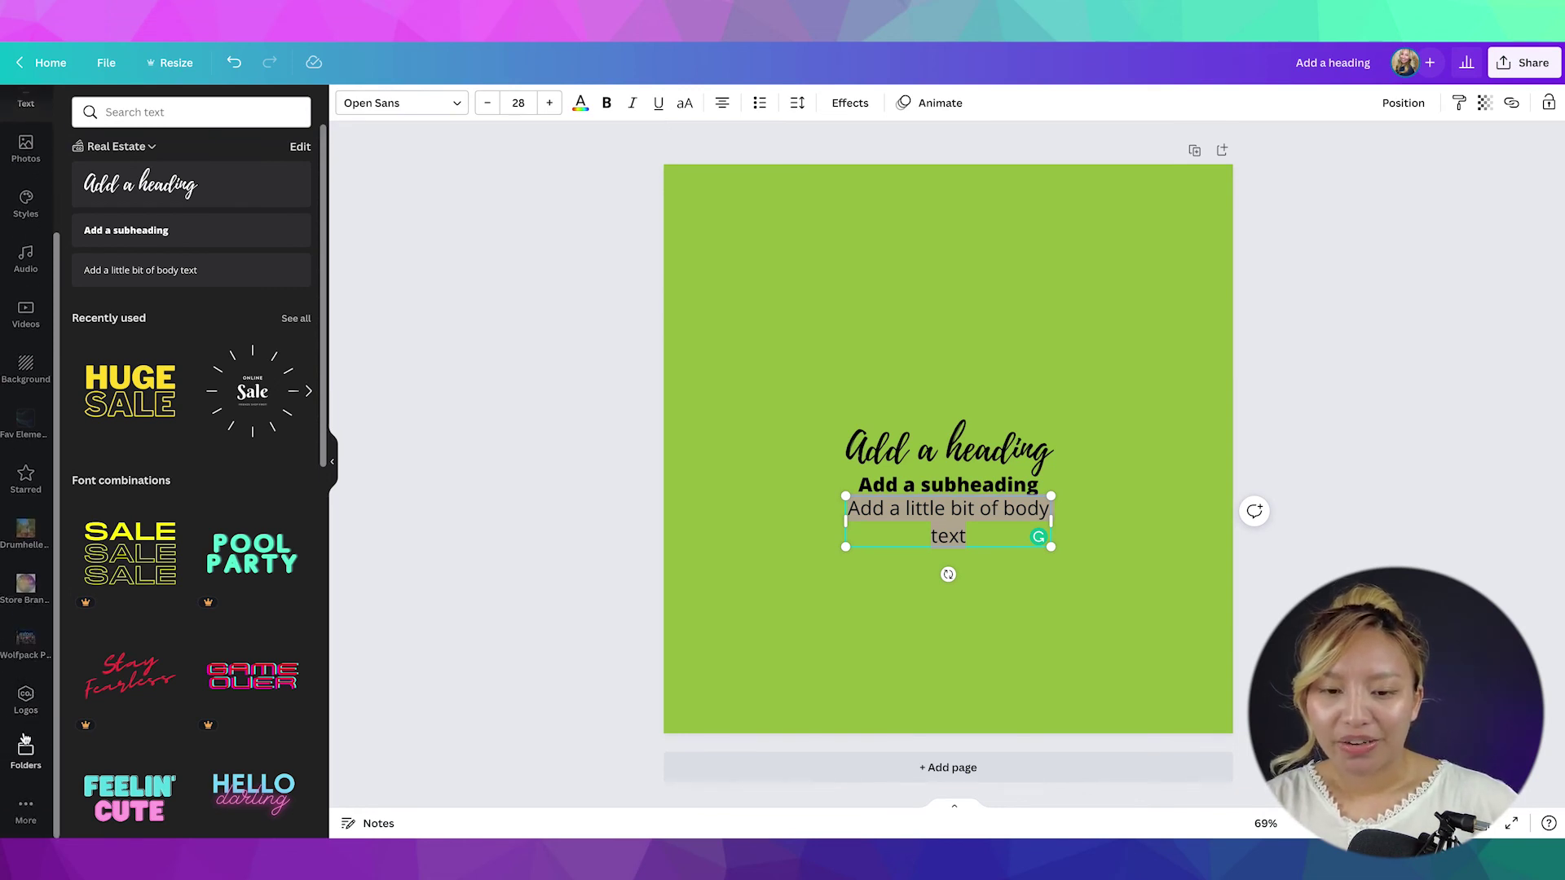
pyautogui.click(26, 704)
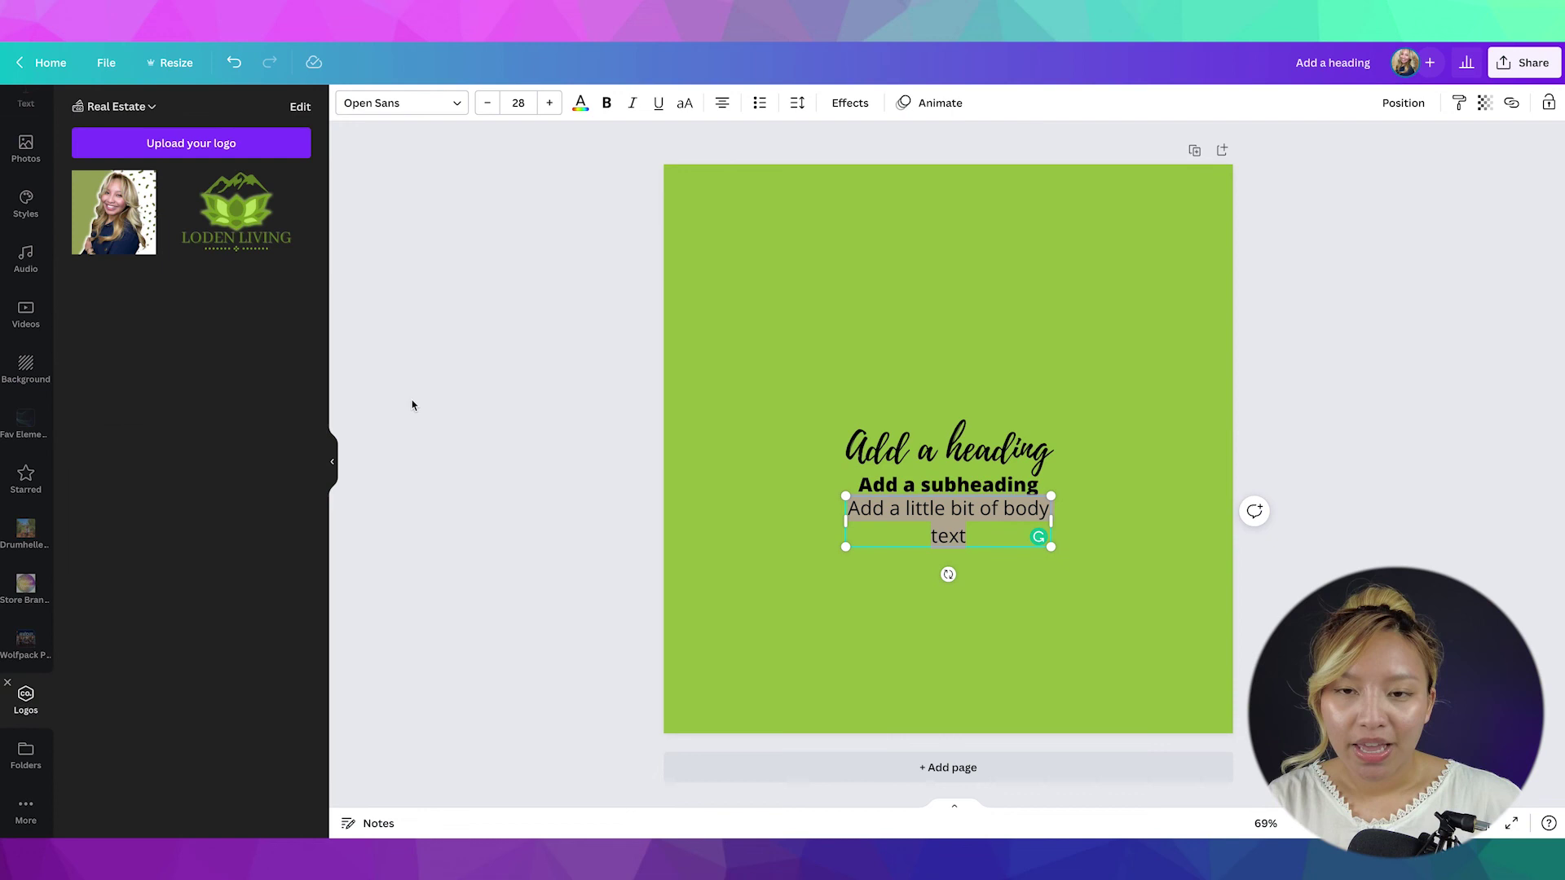
pyautogui.click(152, 109)
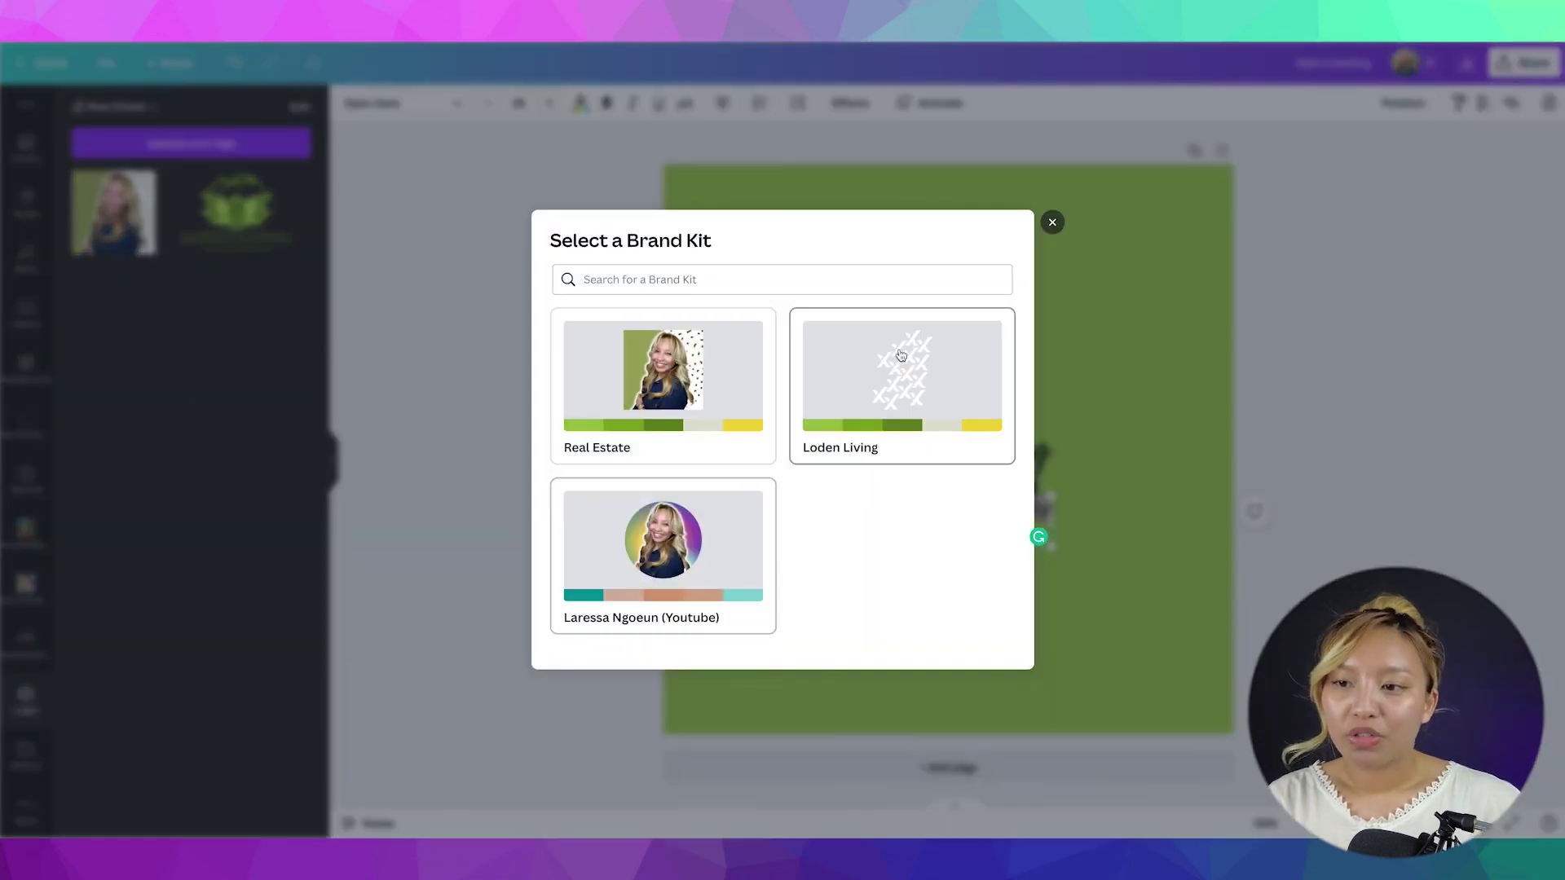
pyautogui.click(251, 341)
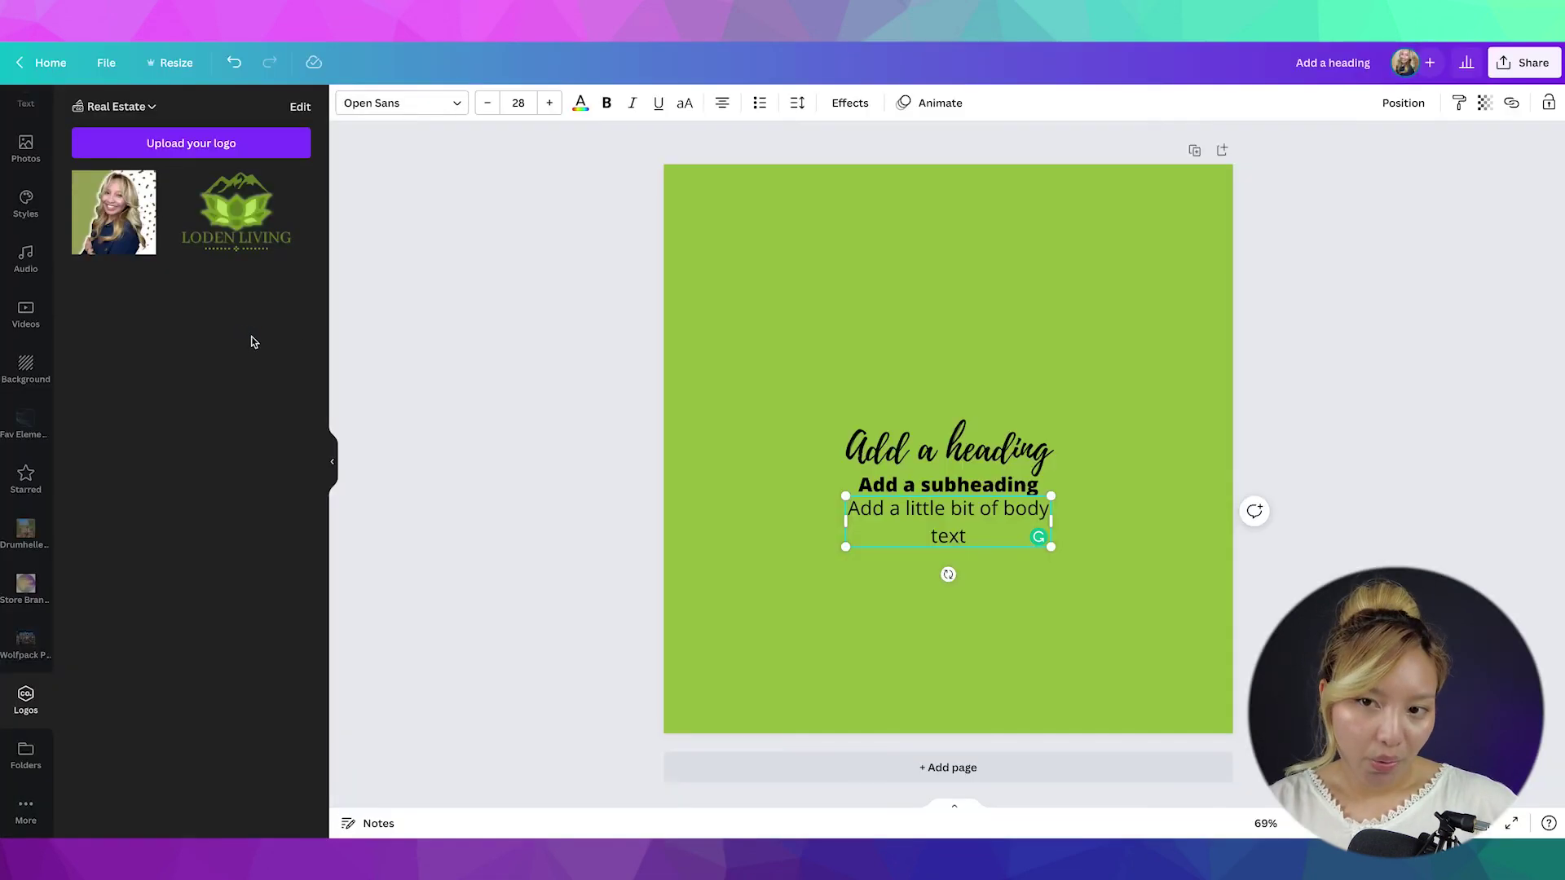
pyautogui.click(247, 242)
pyautogui.moveTo(881, 398); pyautogui.dragTo(883, 261)
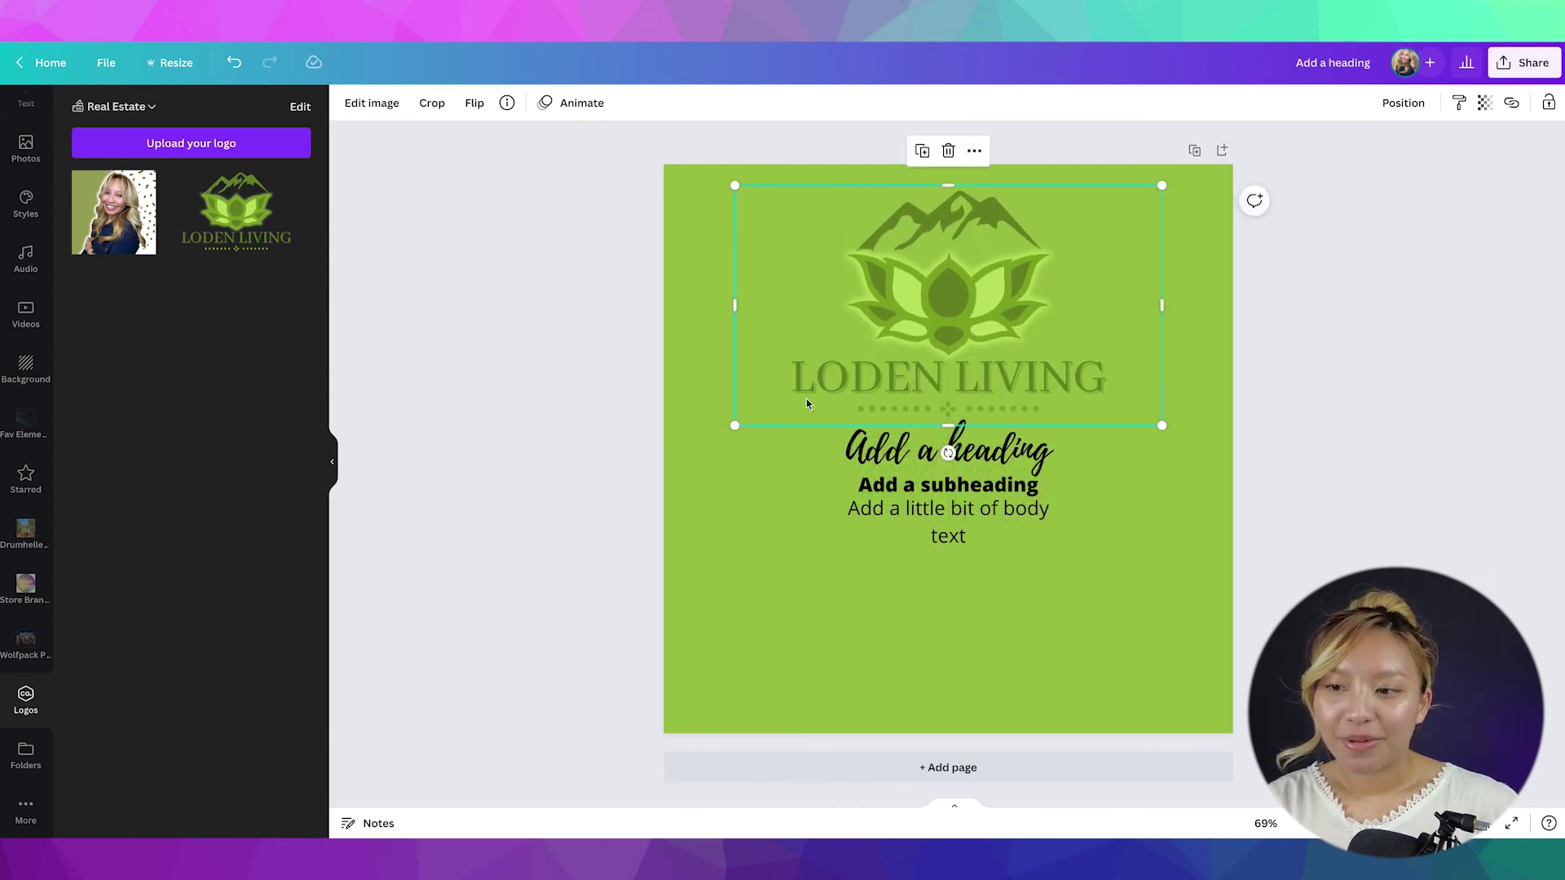
pyautogui.moveTo(736, 424); pyautogui.dragTo(820, 378)
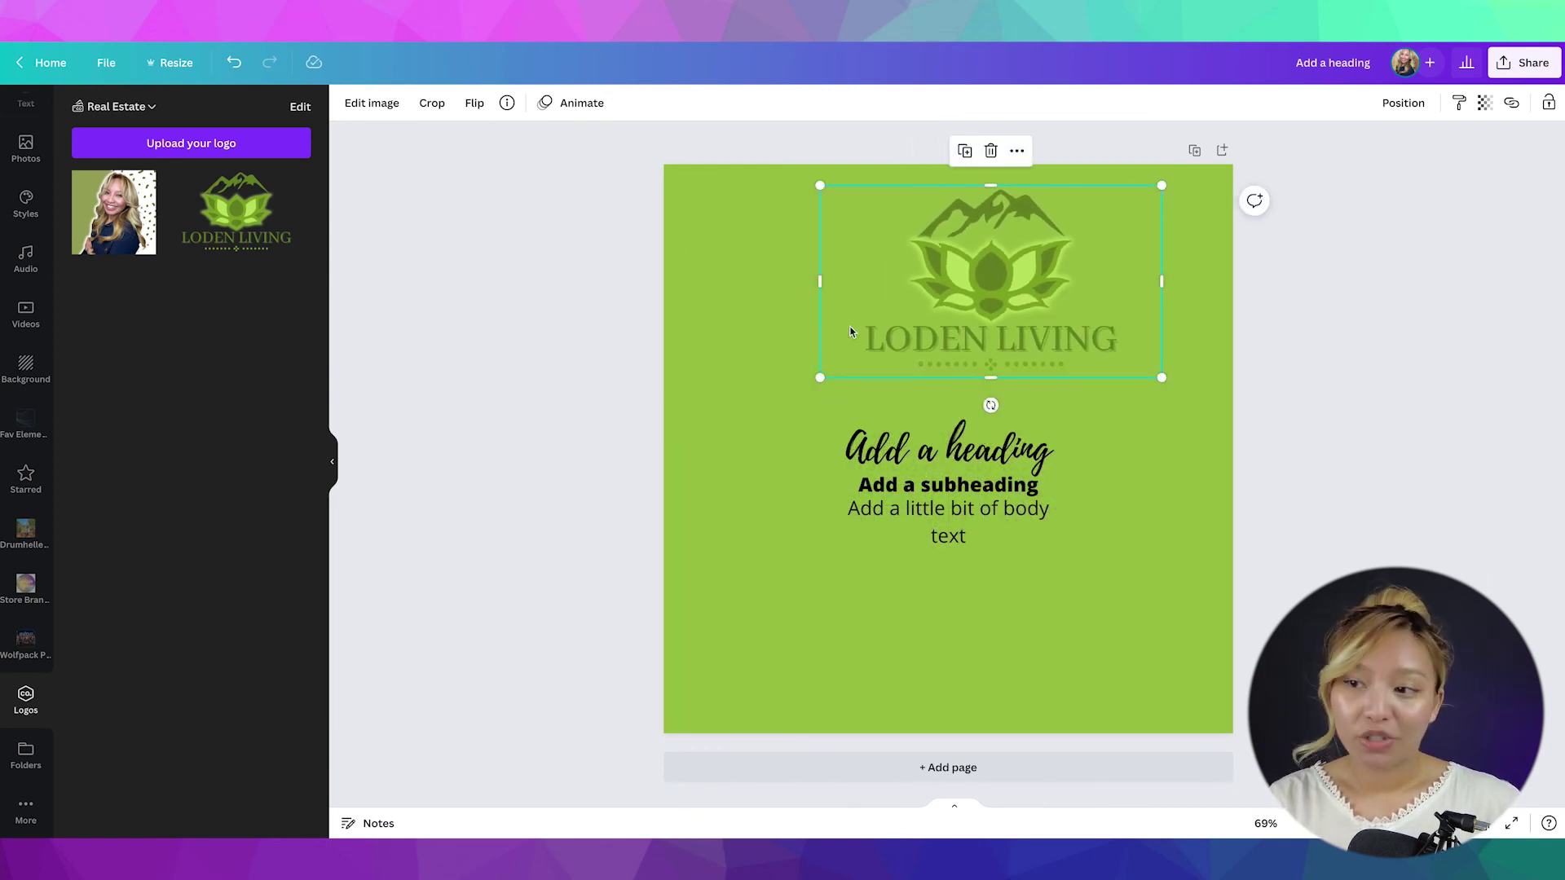
pyautogui.moveTo(958, 293); pyautogui.dragTo(915, 295)
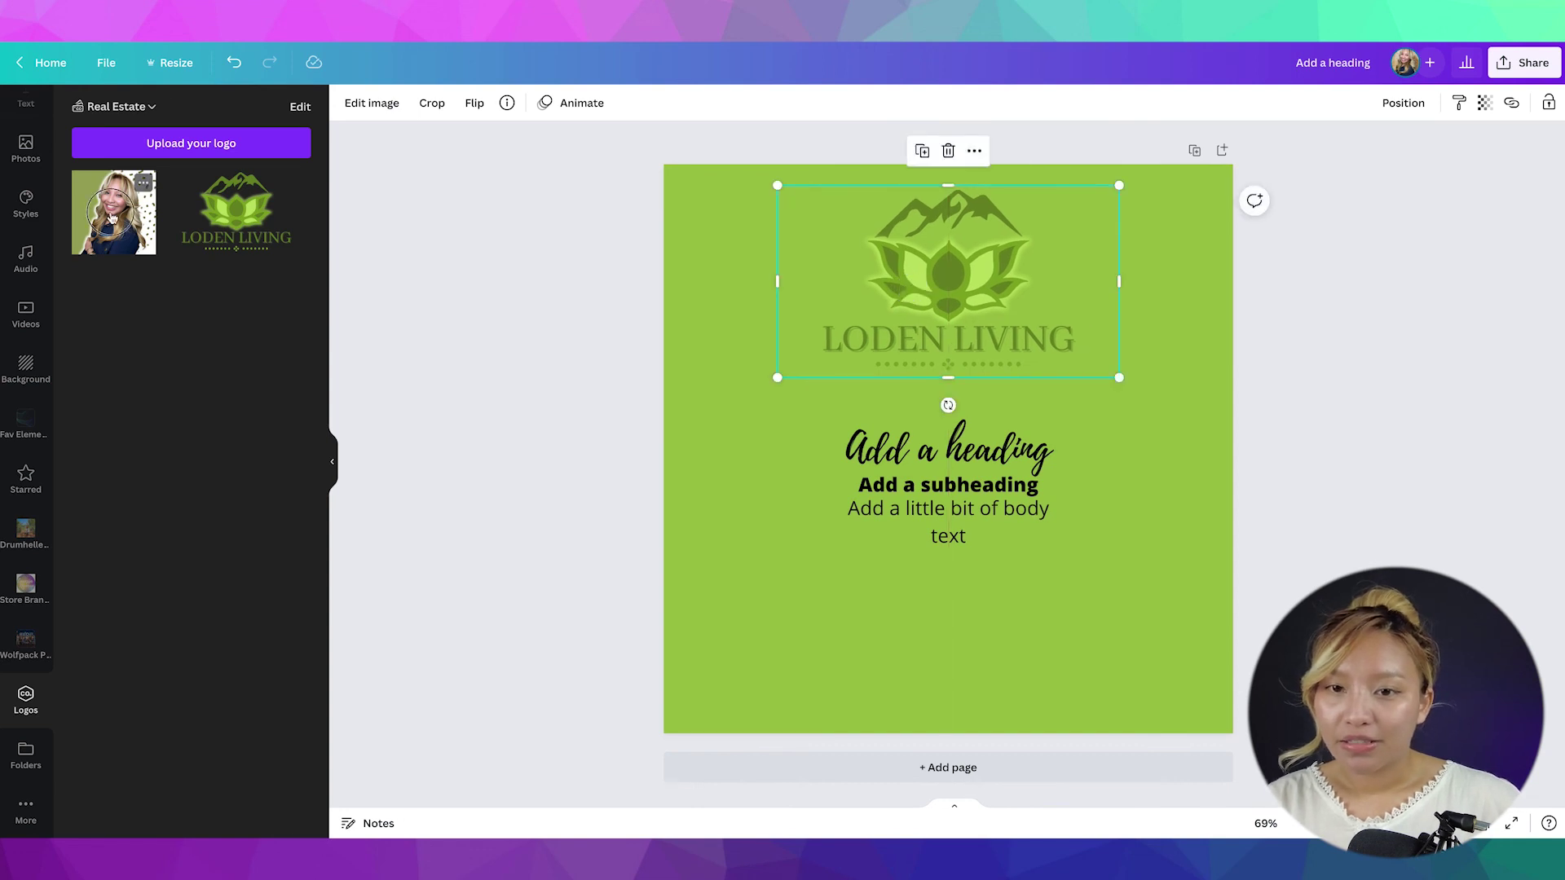
pyautogui.click(140, 181)
pyautogui.moveTo(840, 339); pyautogui.dragTo(688, 324)
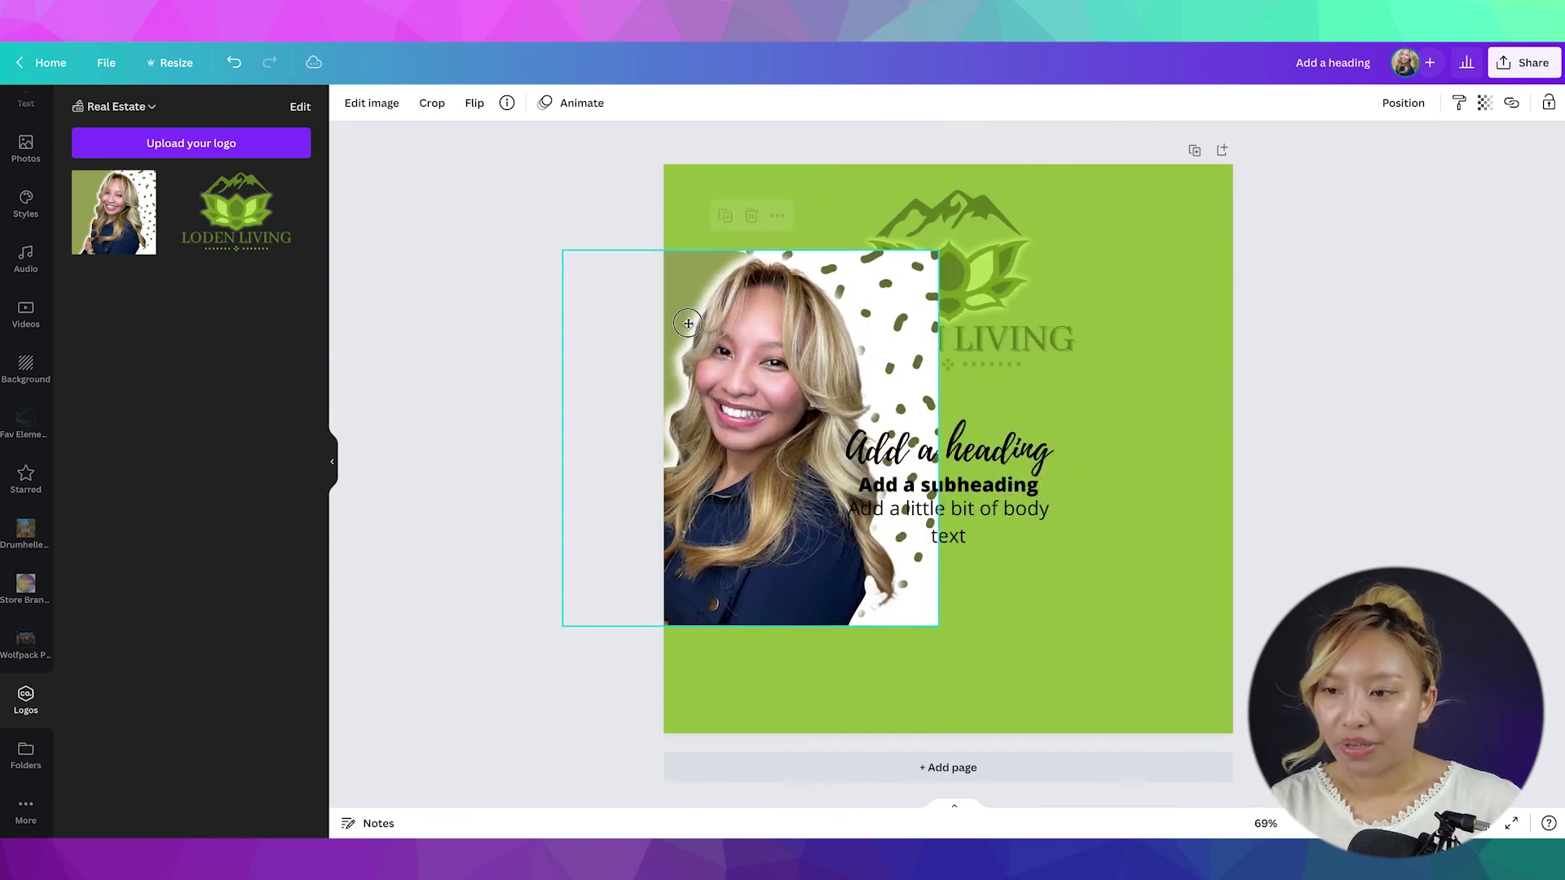